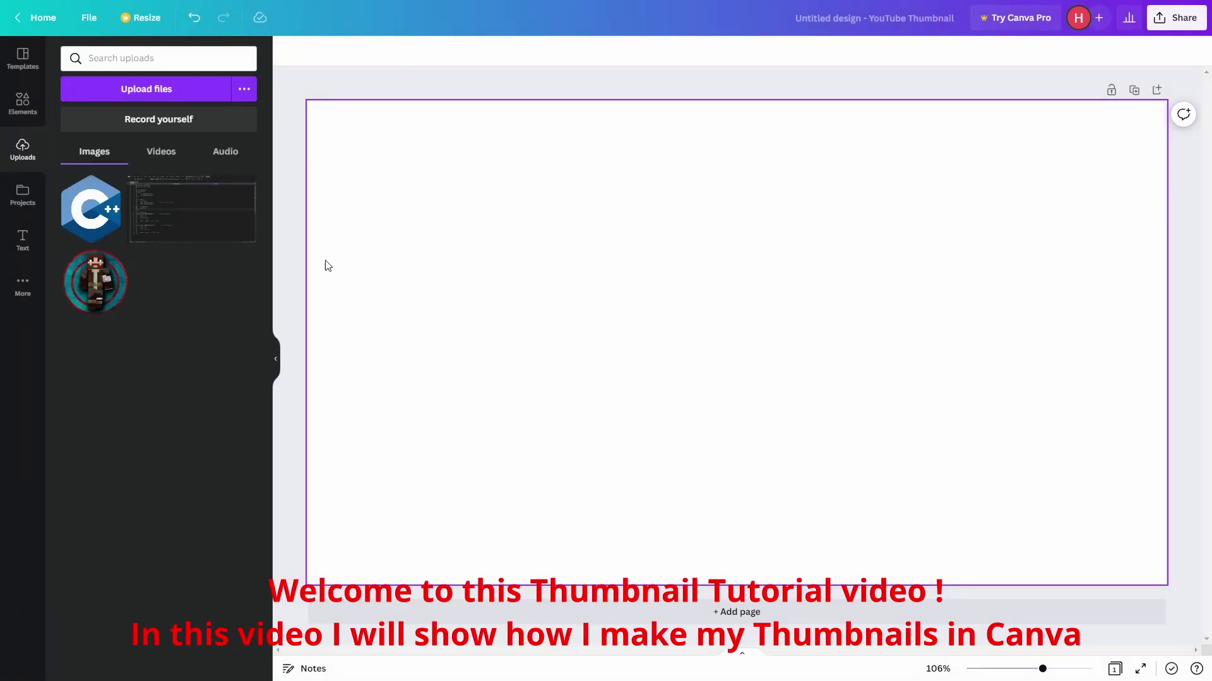
- Rename the design as "C++ Tutorials - Classes & Objects"
left_click(951, 18)
key("BackSpace")
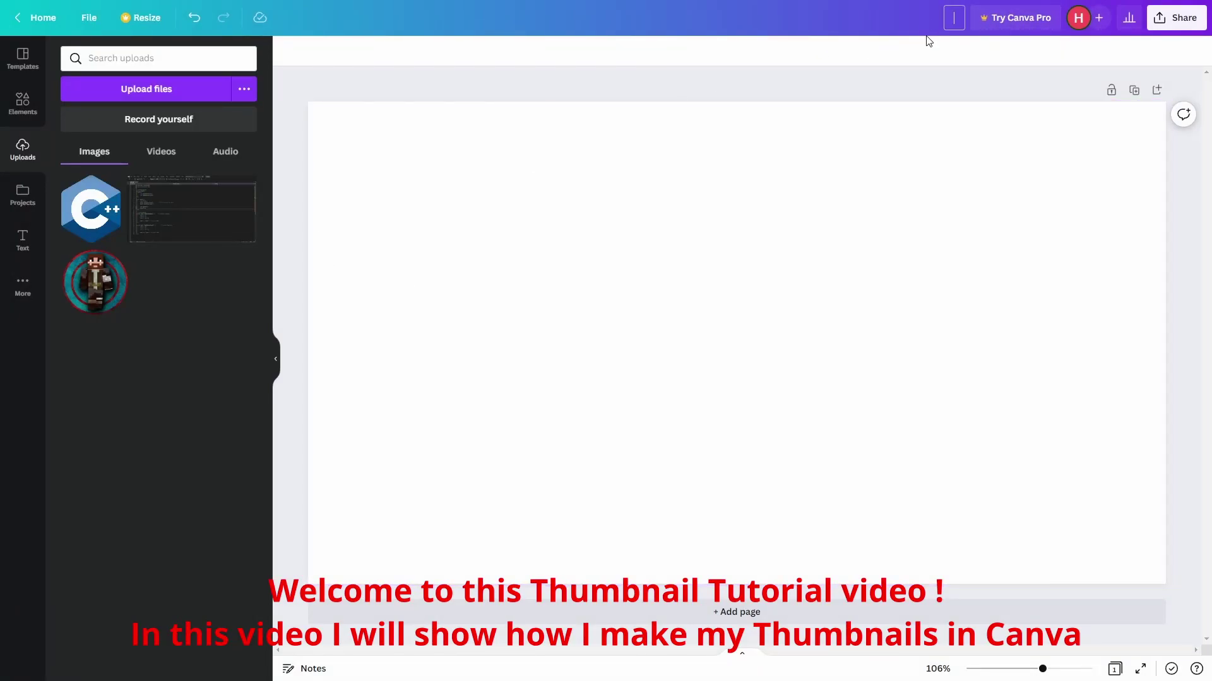
type("C++ Tutorials - Classes & Objects")
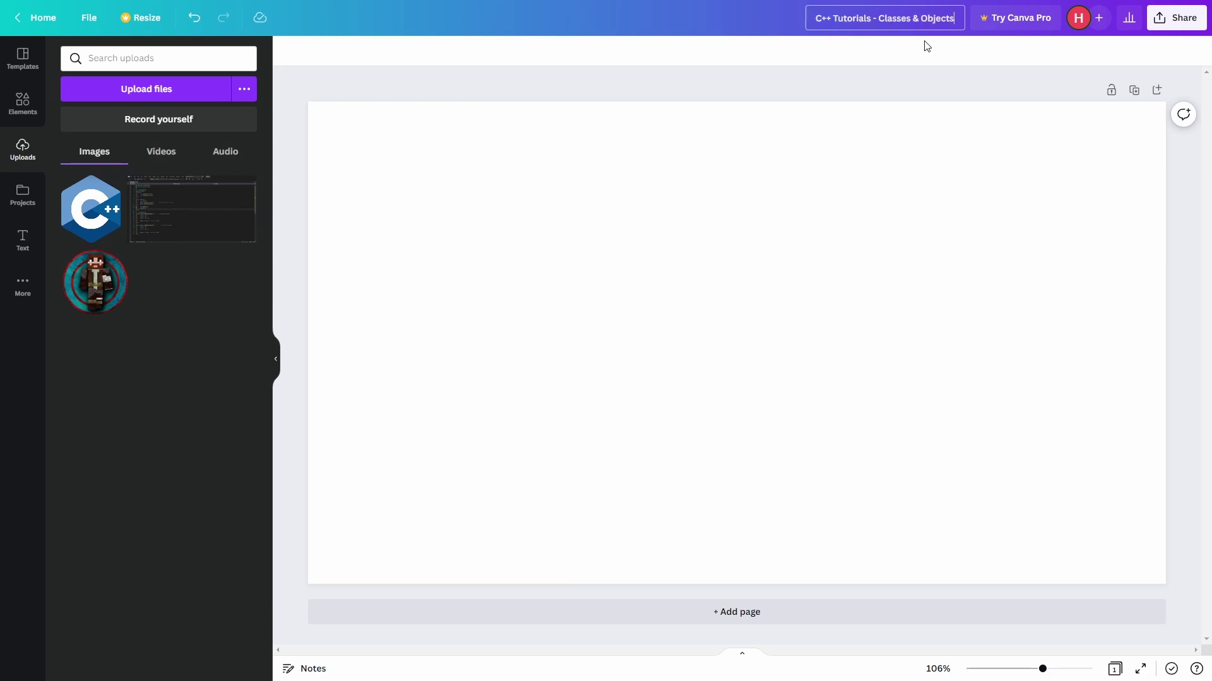
- Place the uploaded code screenshot on the blank page as a full-page background
left_click(287, 219)
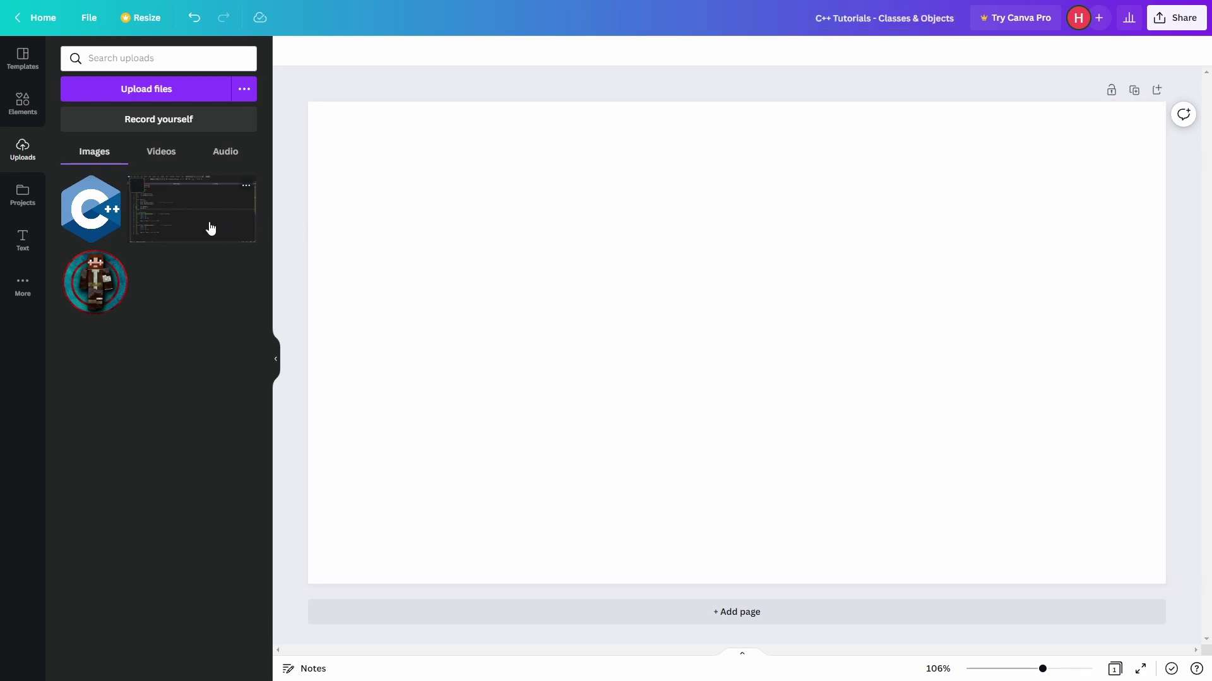
left_click_drag(210, 228, 308, 206)
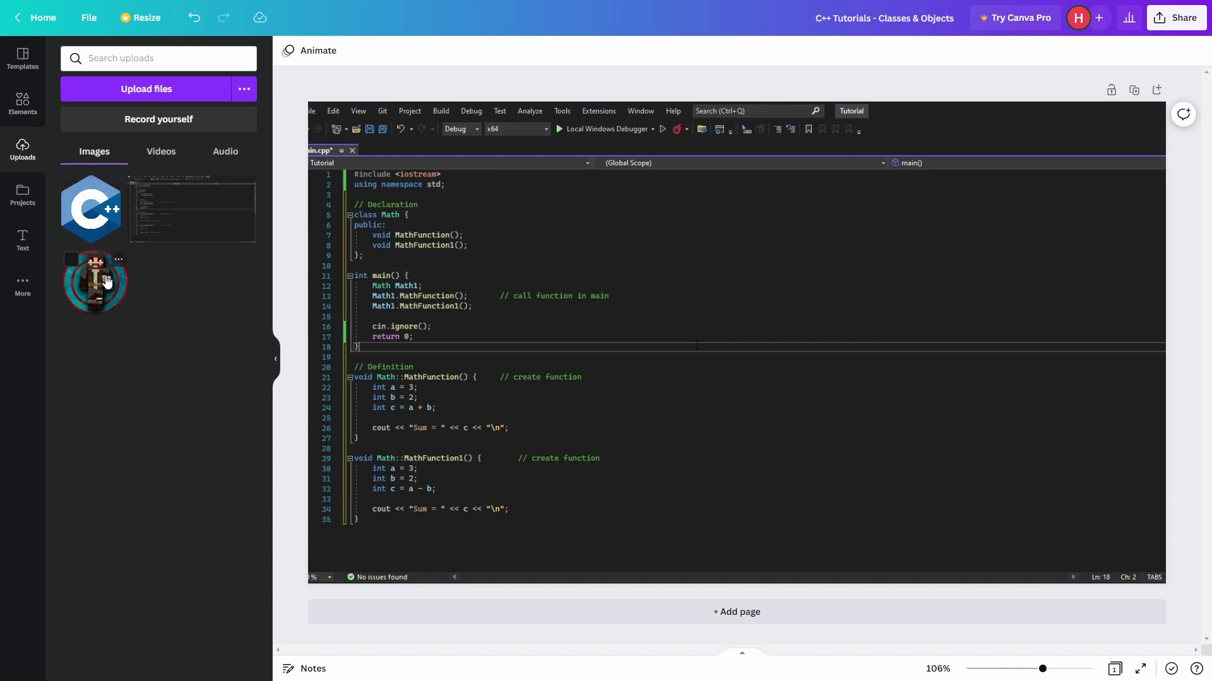
- Add a square shape and stretch it into a full-width band along the page's lower edge, up to code line 28
left_click(28, 118)
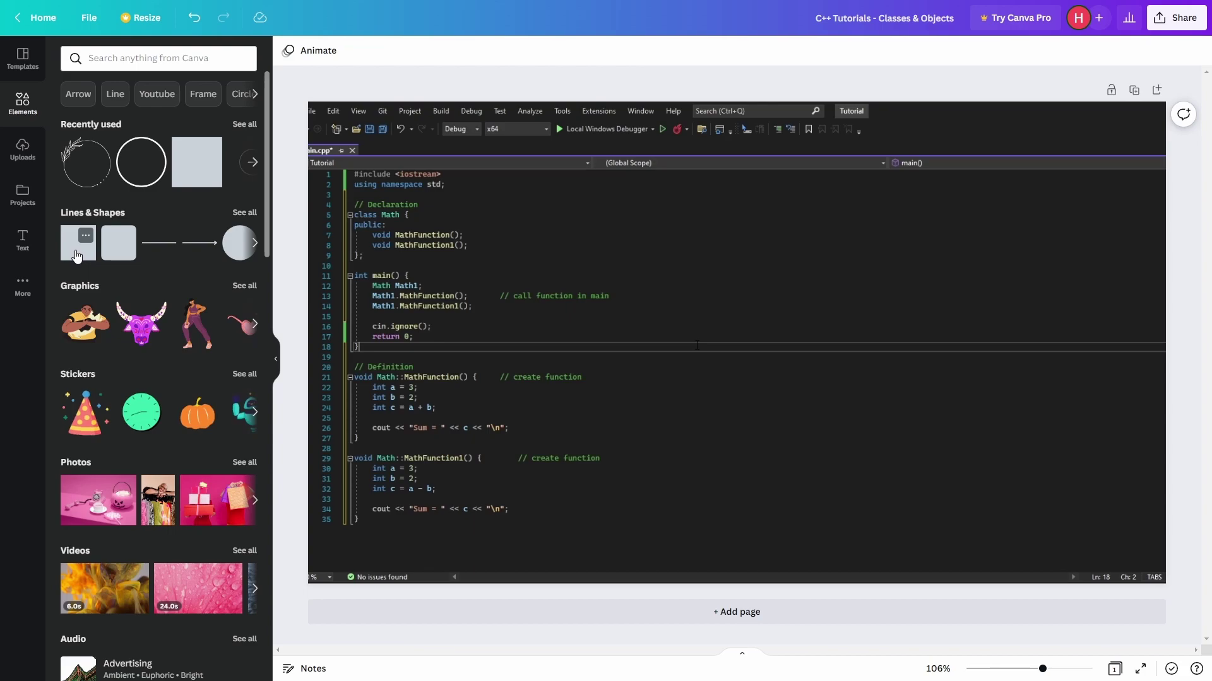
left_click_drag(76, 256, 473, 395)
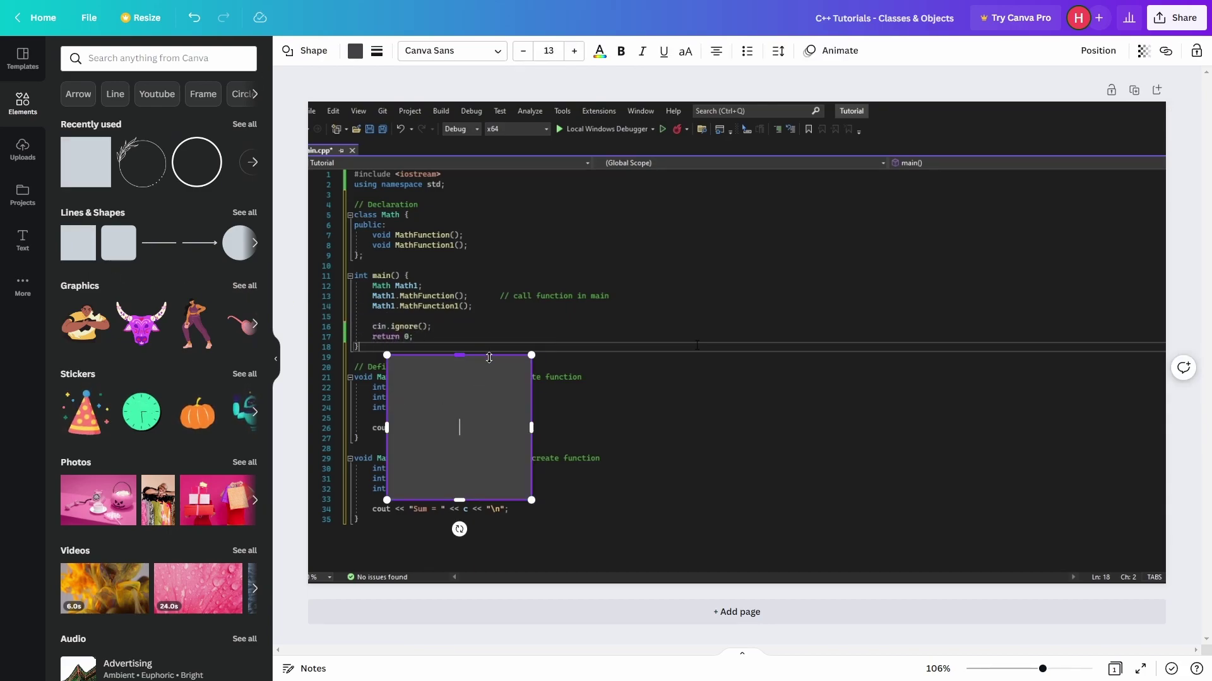
left_click_drag(535, 423, 1197, 427)
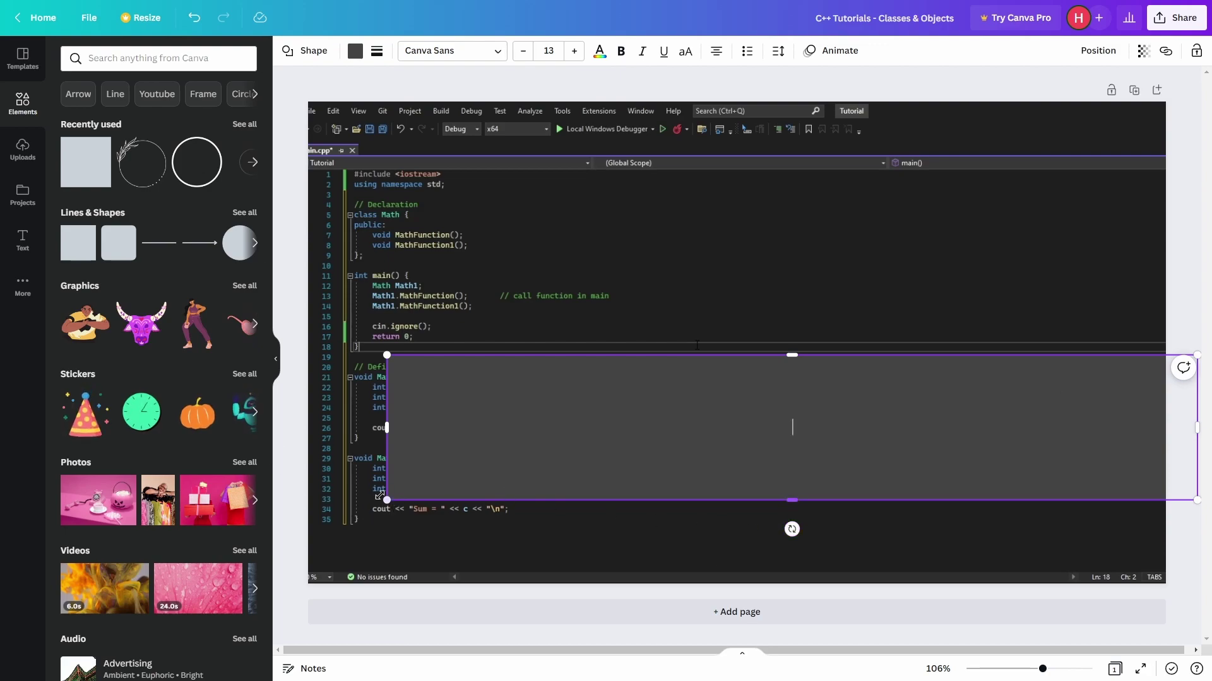
left_click_drag(387, 500, 308, 584)
left_click_drag(1197, 355, 1167, 452)
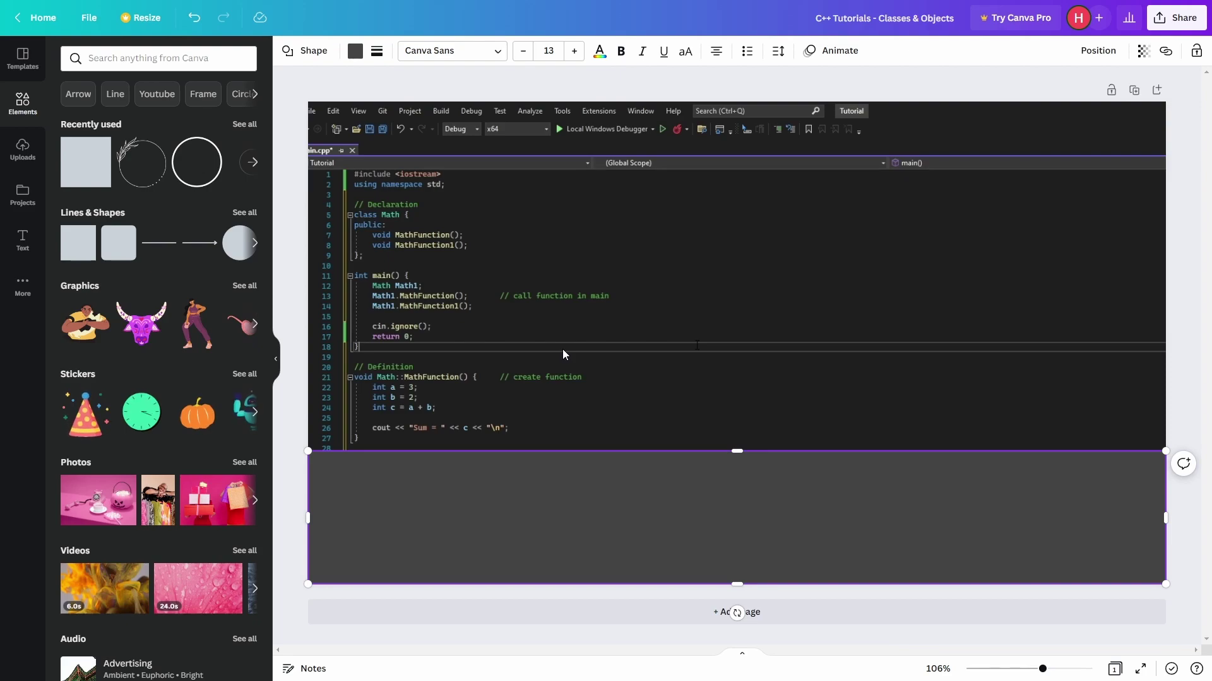
- Enter the band's text on two centred lines, "C++ Tutorials" and "- Classes & Objects -"
type("tuto")
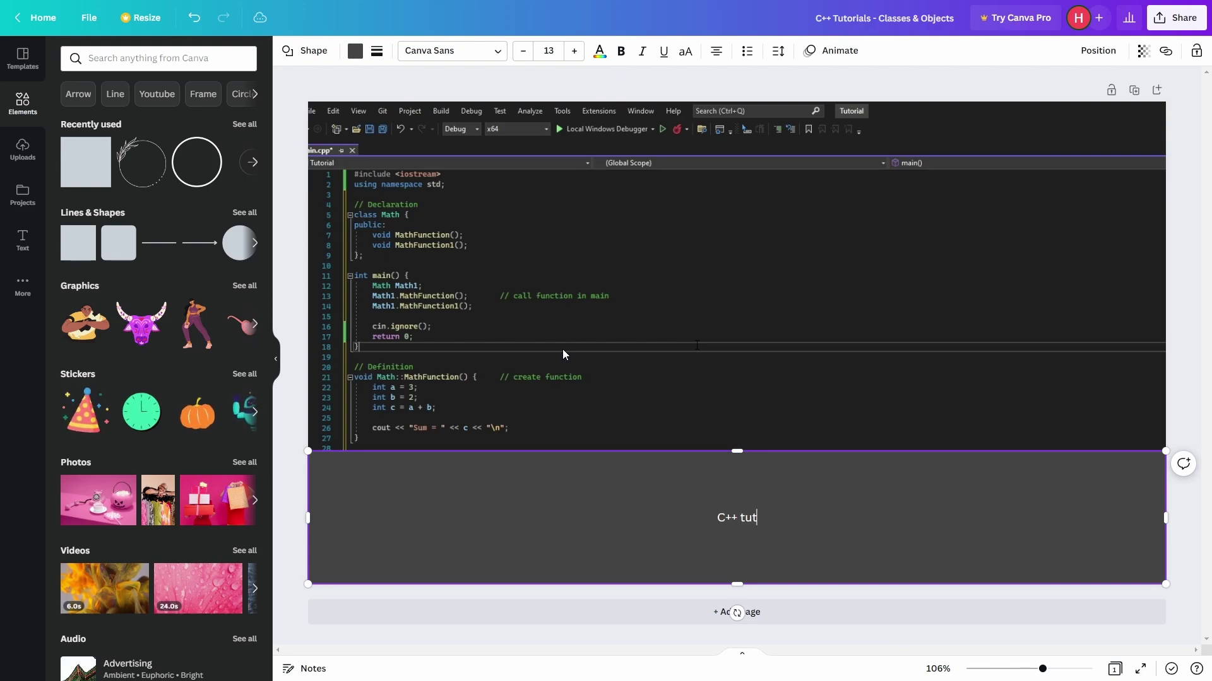
key("BackSpace")
key("BackSpace")
key("BackSpace")
key("BackSpace")
type("Tutorials - Clas")
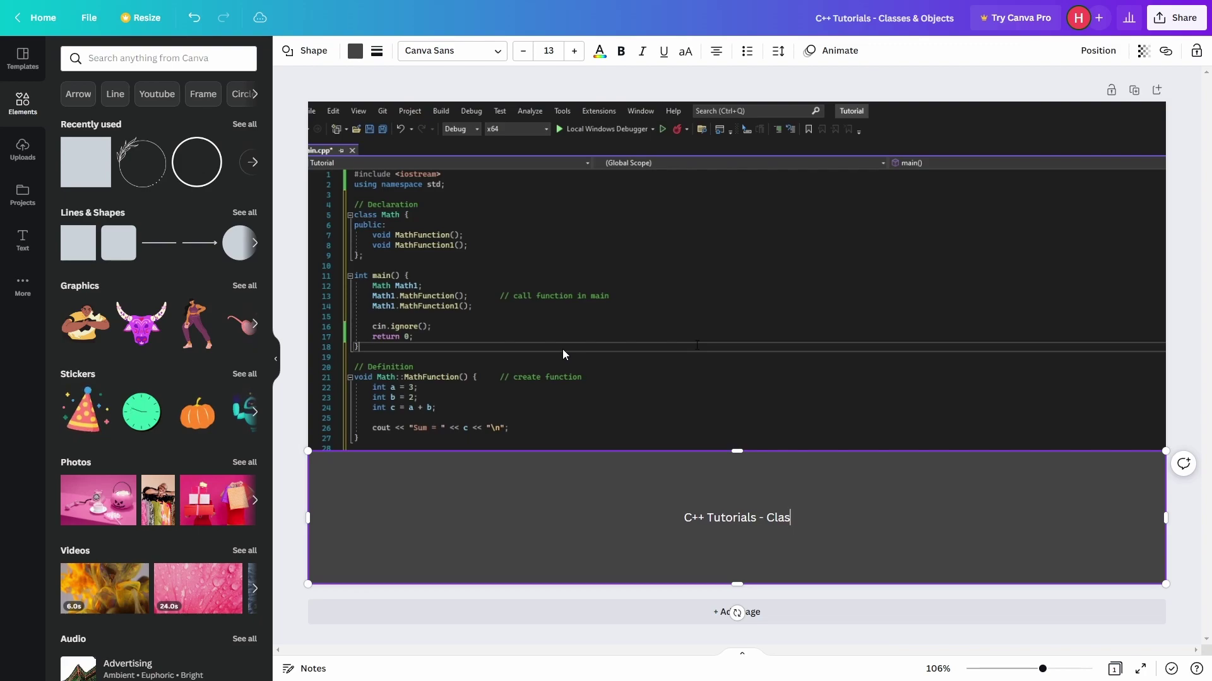
type("ses & O")
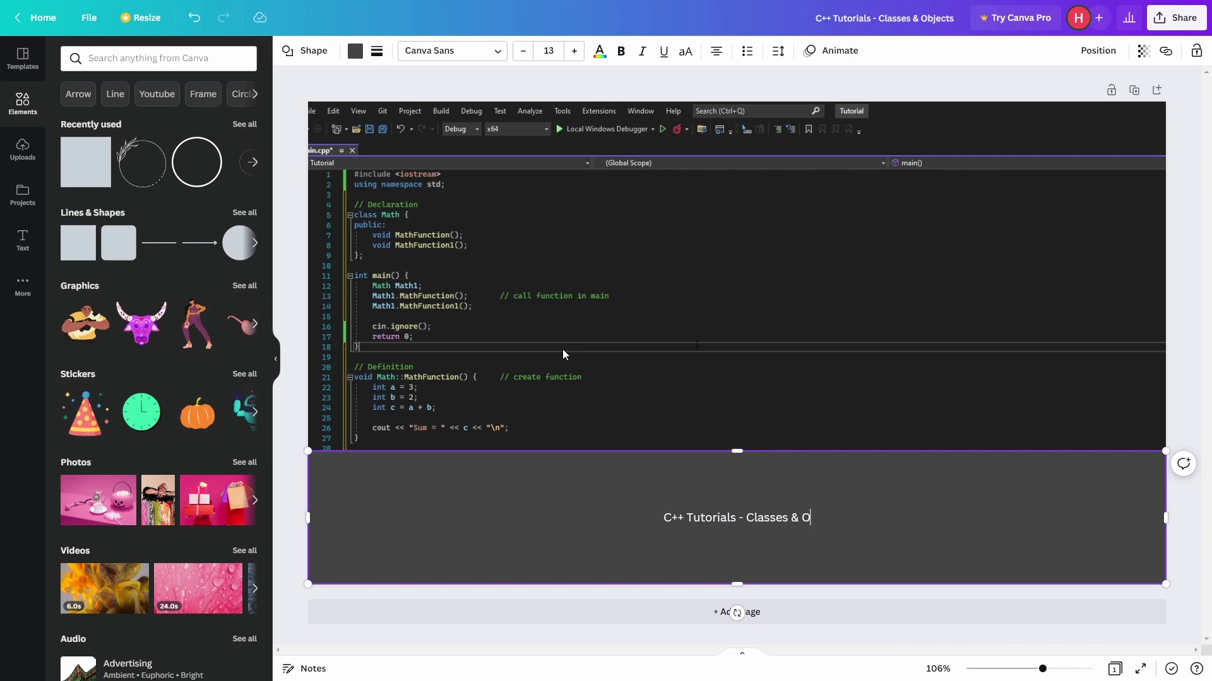
type("bjects -")
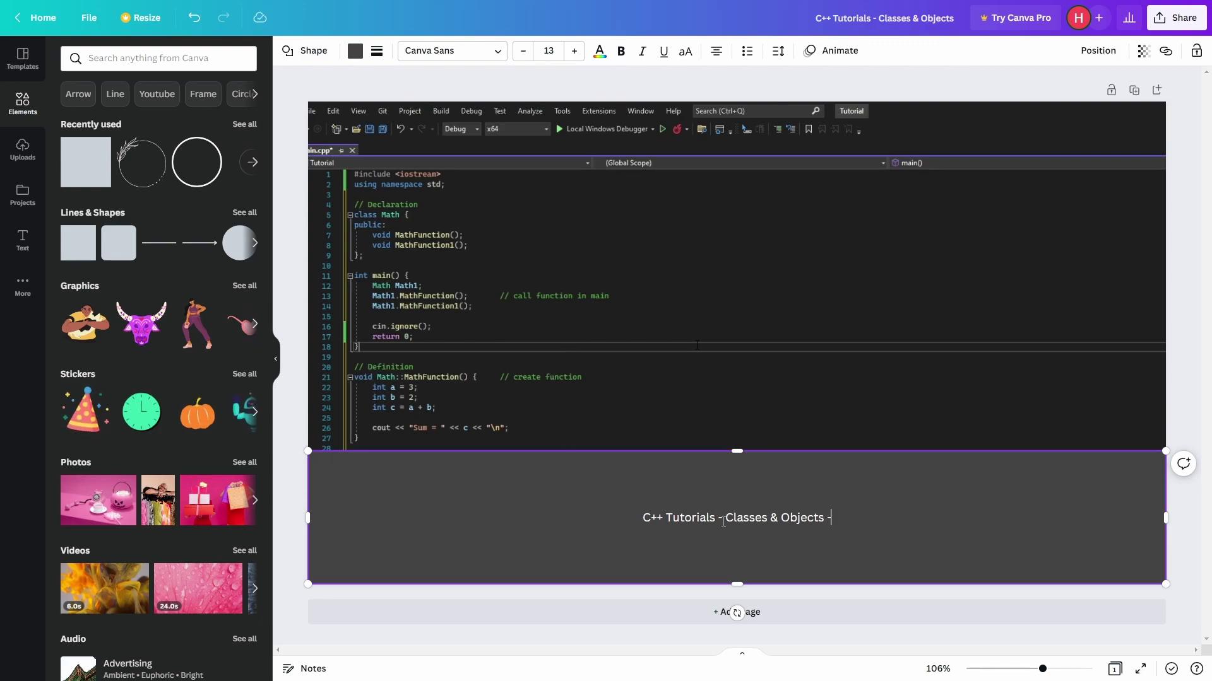
key("Return")
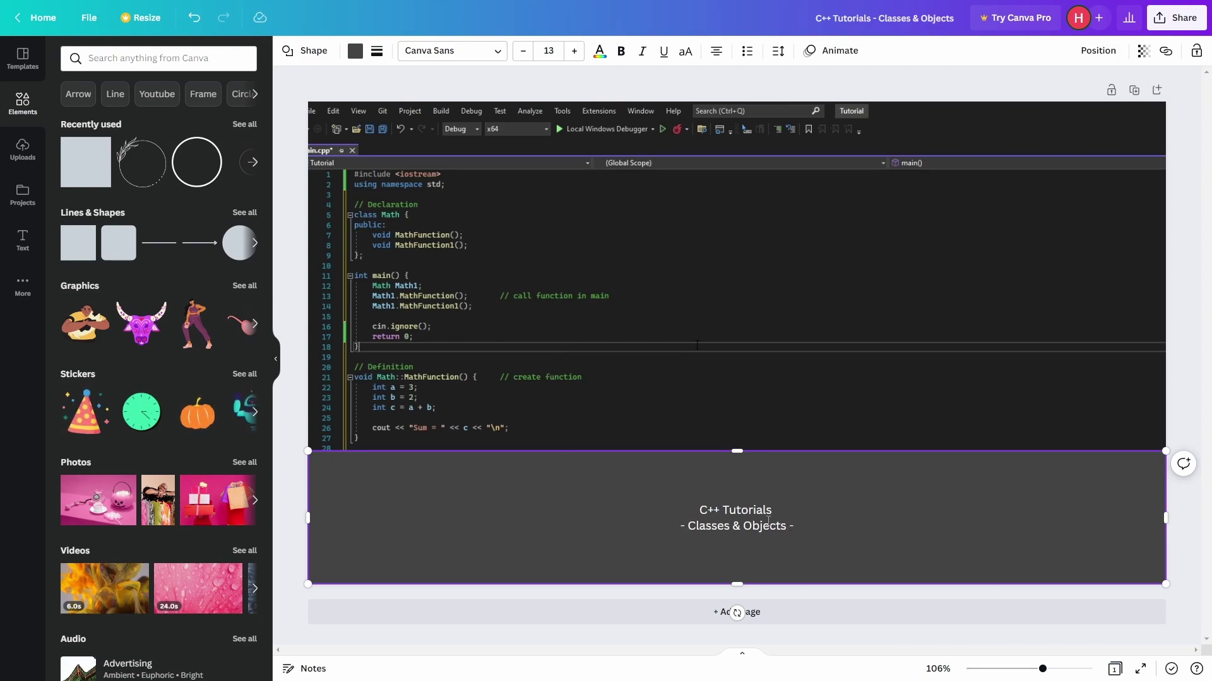
key("BackSpace")
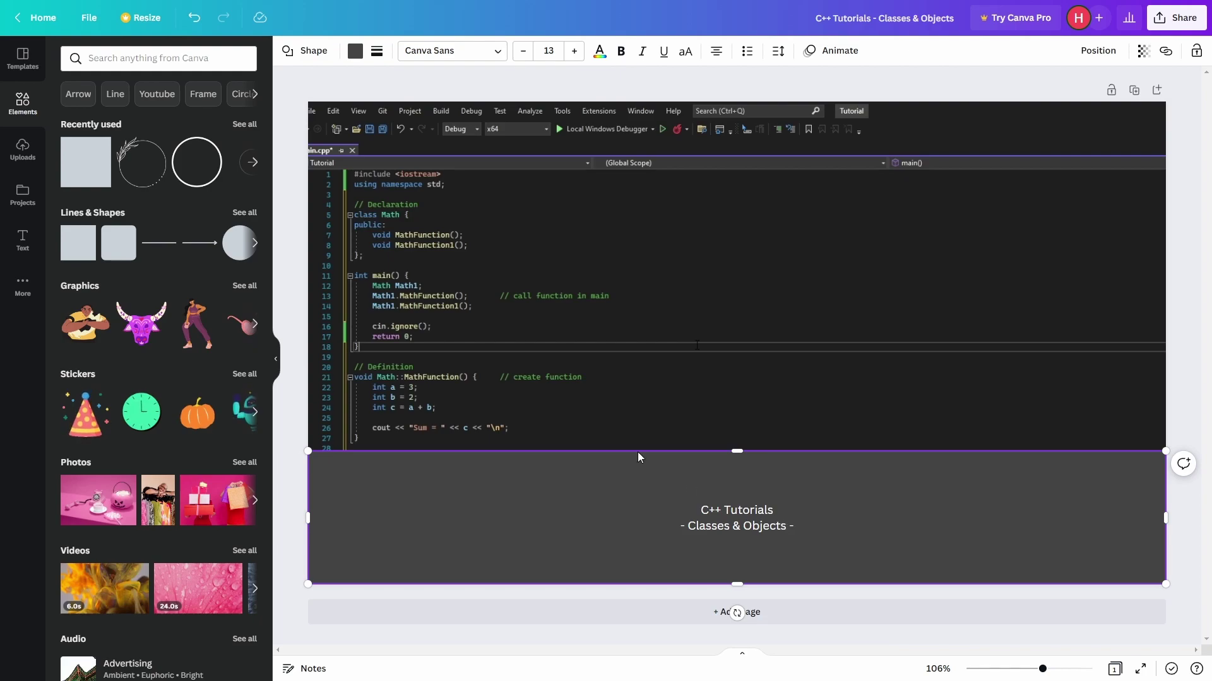
- Set the font size of both title lines in the band to 25
left_click(558, 50)
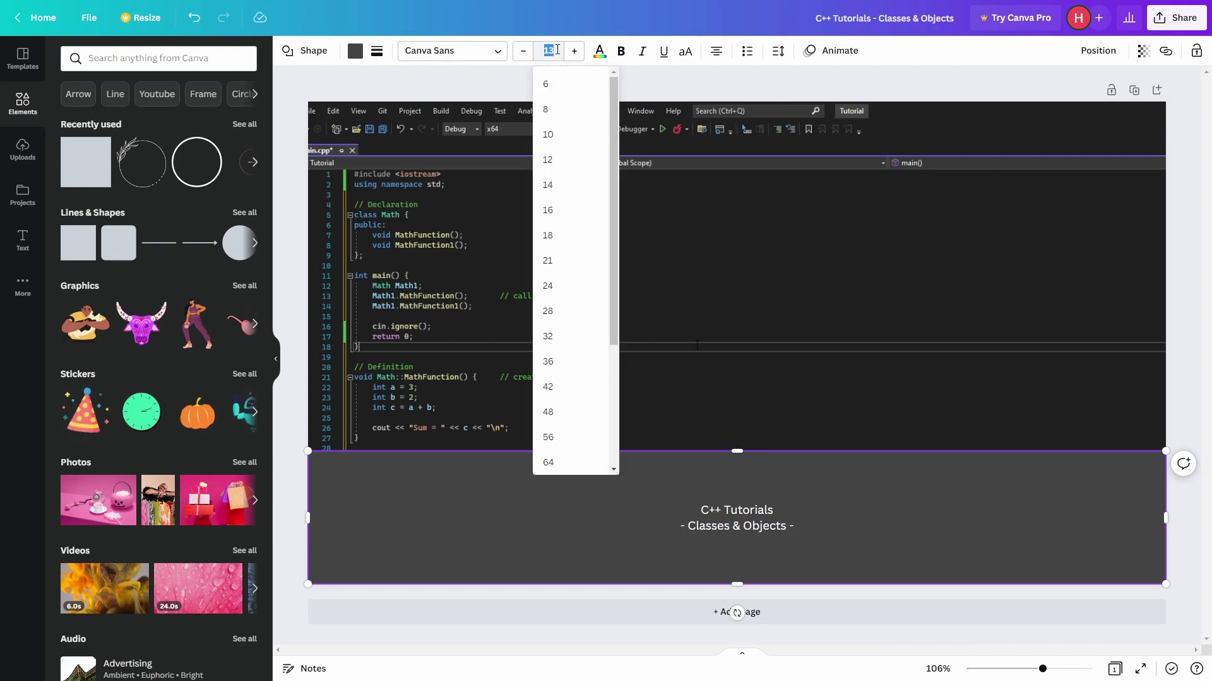
type("25")
key("Return")
left_click(753, 534)
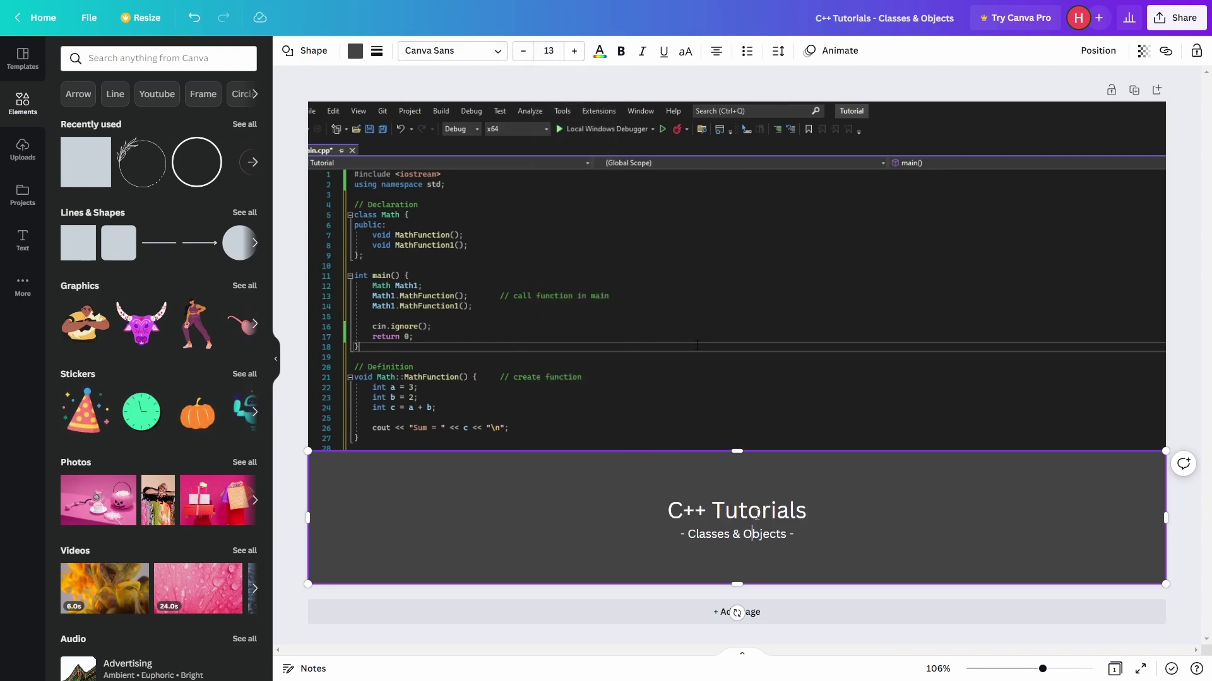
left_click(546, 49)
type("25")
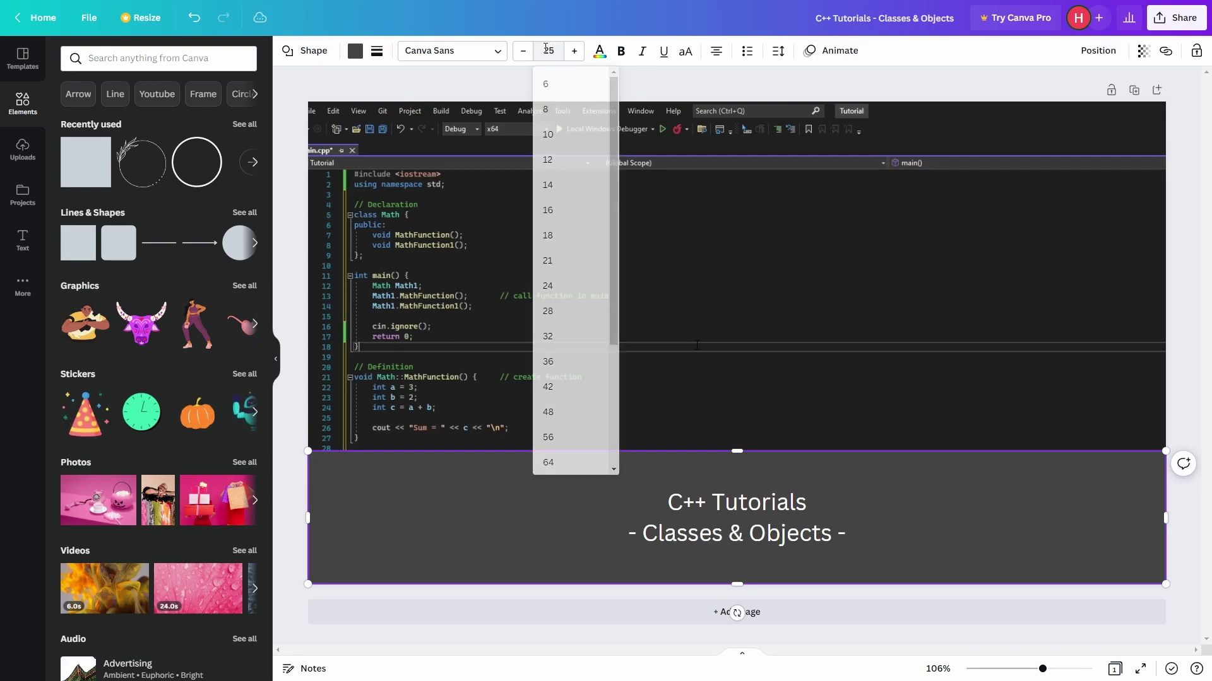
key("Return")
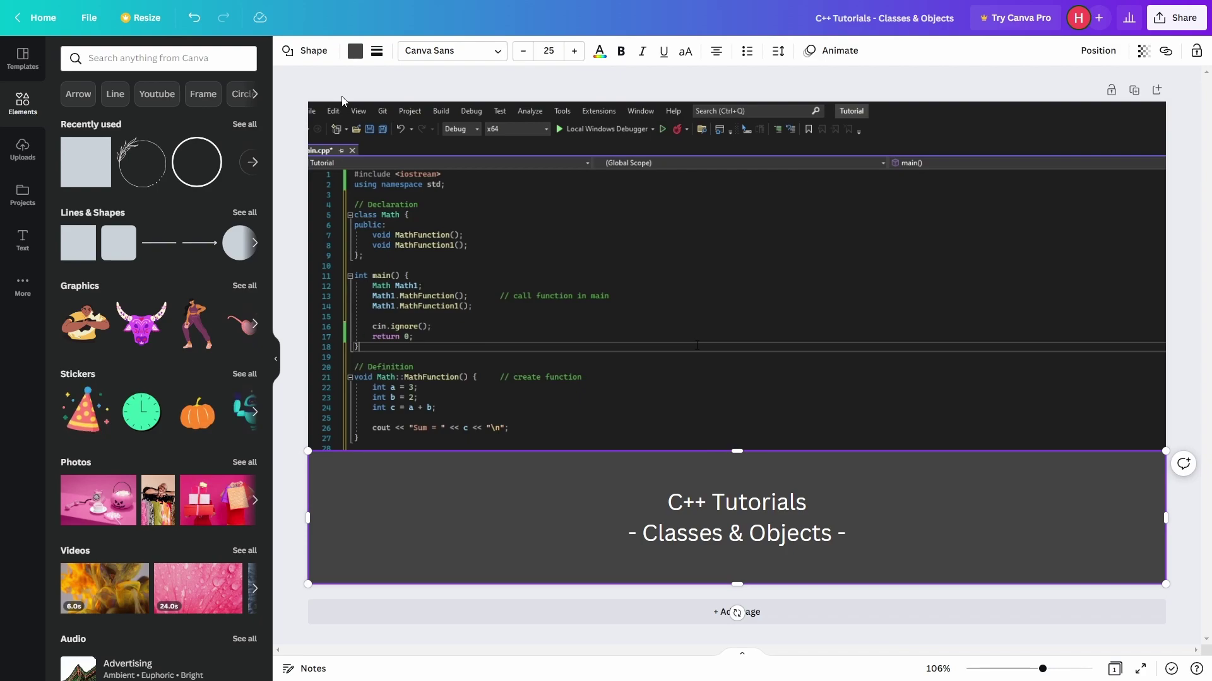
- Add the uploaded round avatar image, shrink it to fit the band, and place it at the band's left end
left_click(355, 51)
left_click(22, 149)
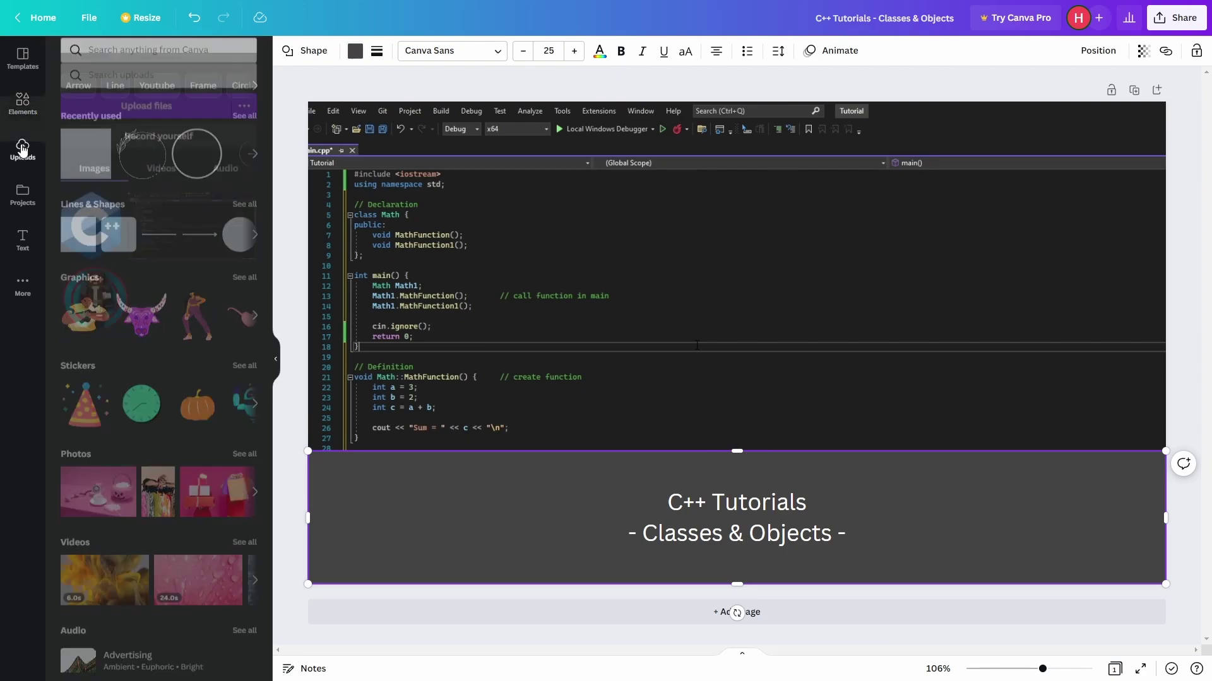
left_click_drag(94, 282, 442, 365)
left_click_drag(626, 325, 493, 459)
left_click_drag(434, 495, 358, 515)
left_click(278, 392)
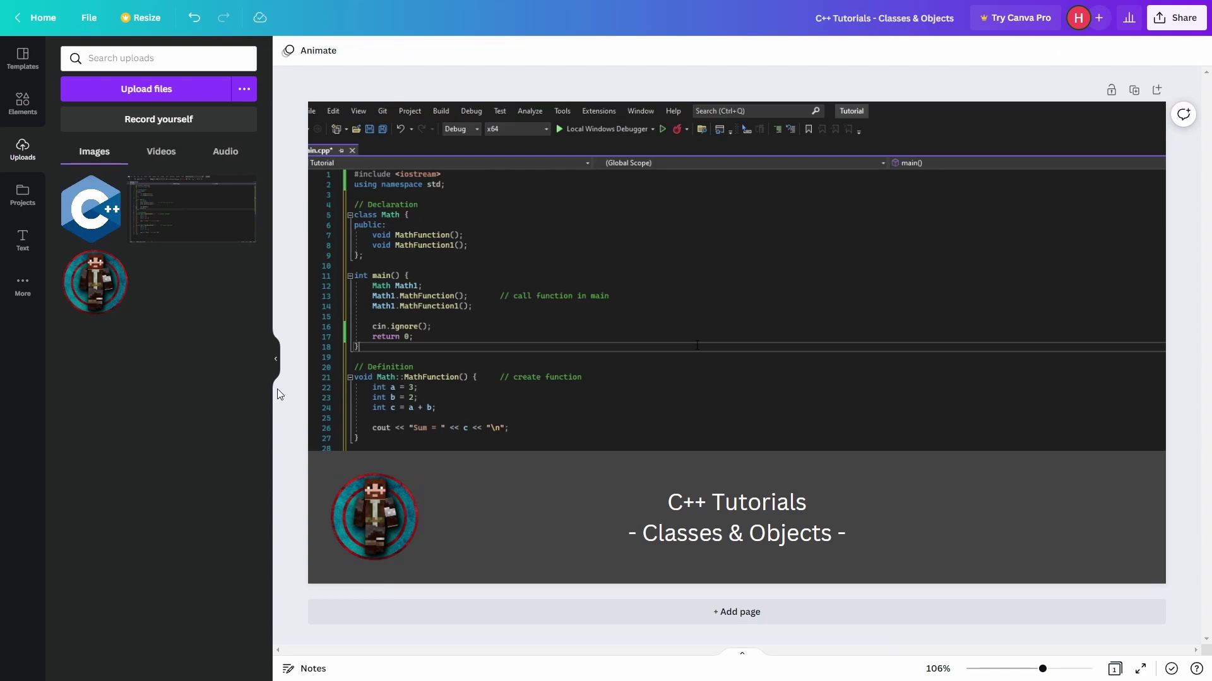
- Add the uploaded C++ logo, shrink it to about the avatar's size, and place it at the band's right end
left_click(91, 208)
left_click_drag(896, 163, 685, 400)
left_click_drag(634, 452, 476, 493)
left_click_drag(528, 441, 500, 473)
left_click_drag(454, 509, 1092, 509)
left_click(1187, 402)
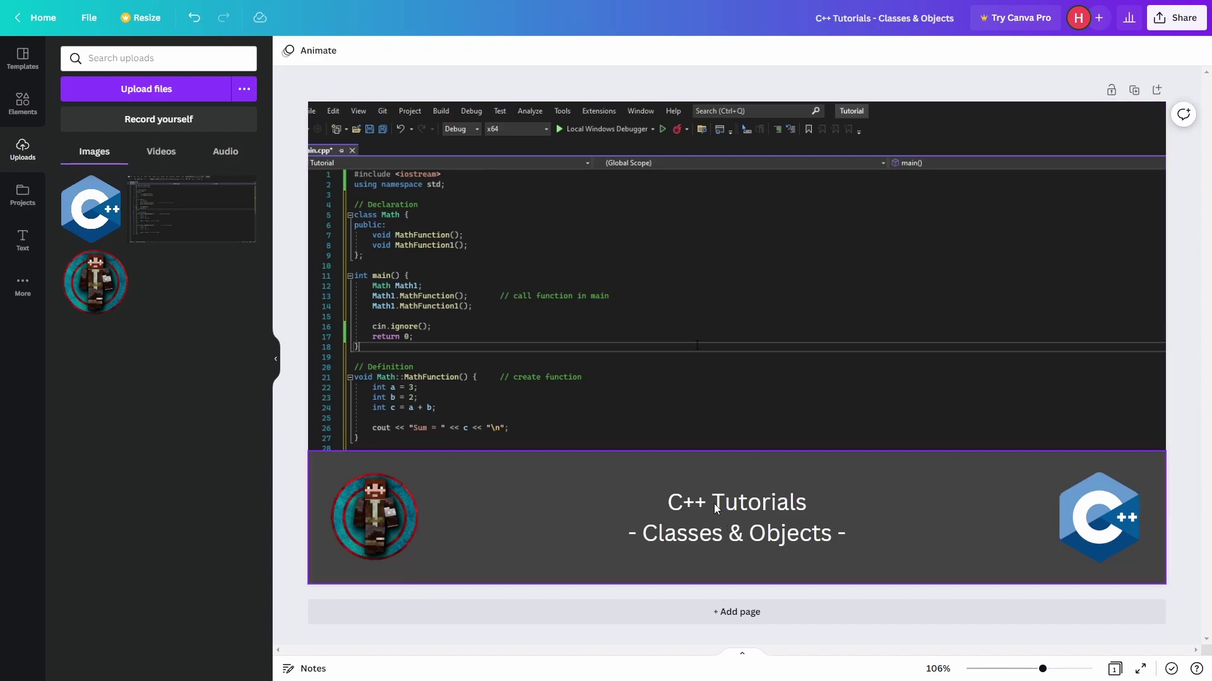
- Shift the avatar and the C++ logo slightly inward from the band's ends
left_click_drag(376, 519, 388, 519)
left_click(1097, 525)
left_click_drag(1097, 526, 1088, 525)
left_click(1186, 547)
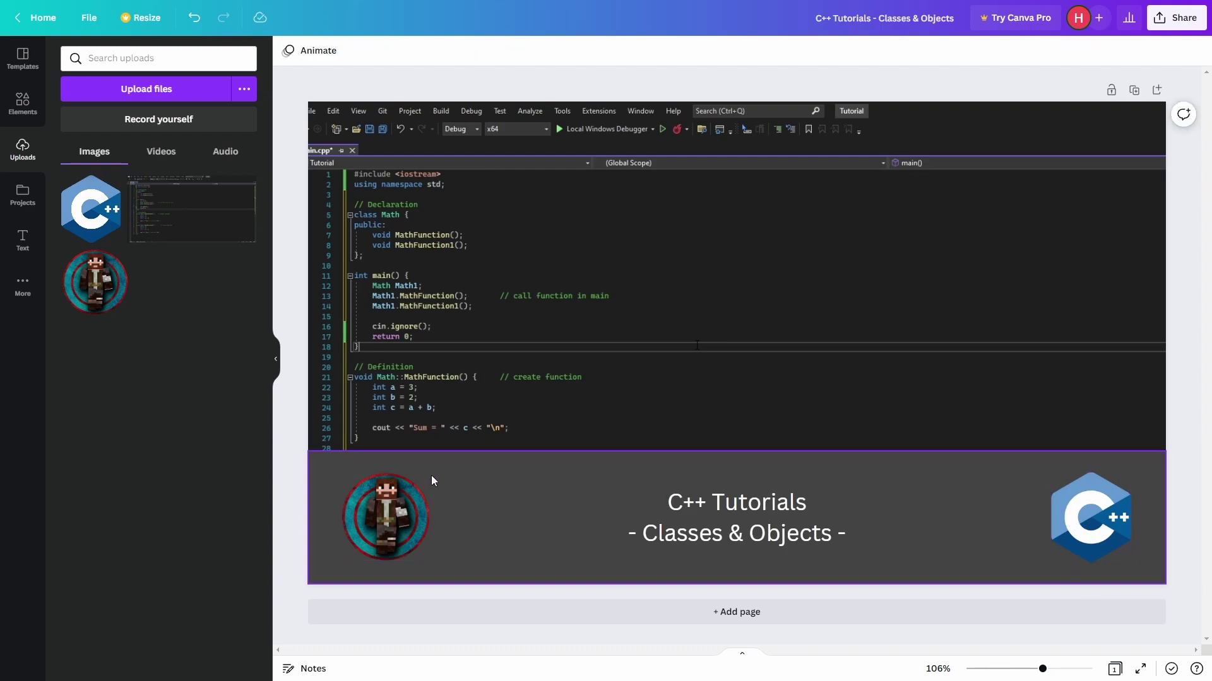
- Recolour the band, starting from the C++ logo's light blue and darkening it to the custom colour #38597B
left_click(562, 545)
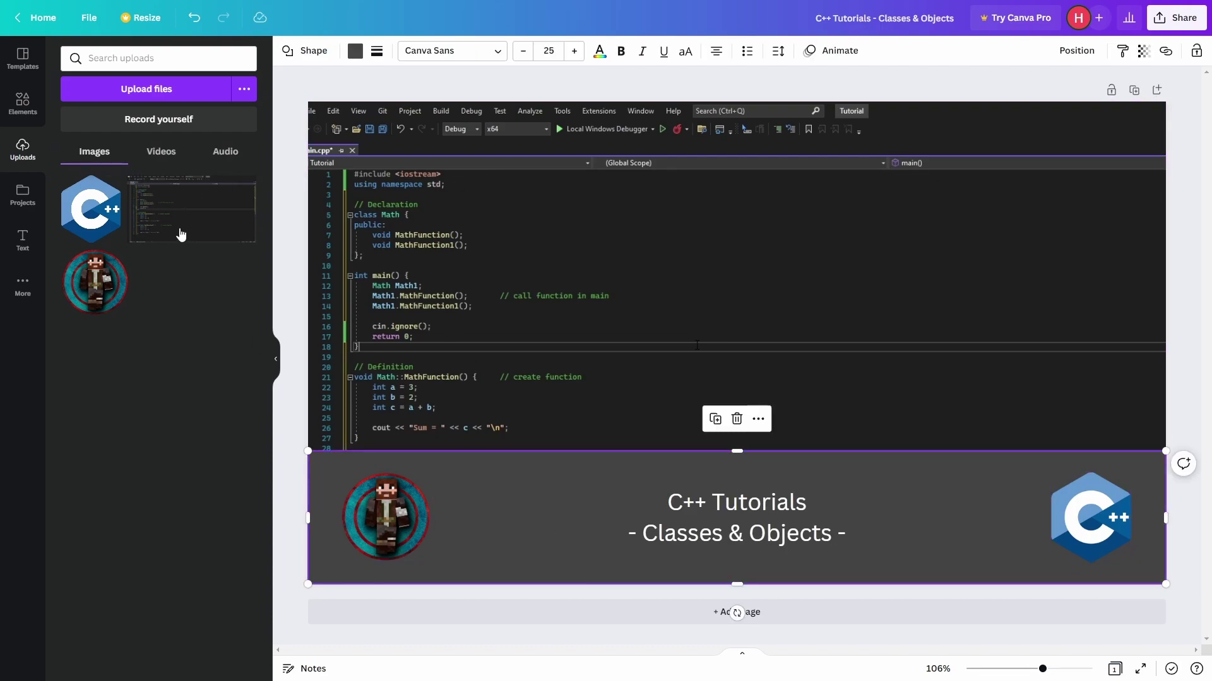
left_click(356, 51)
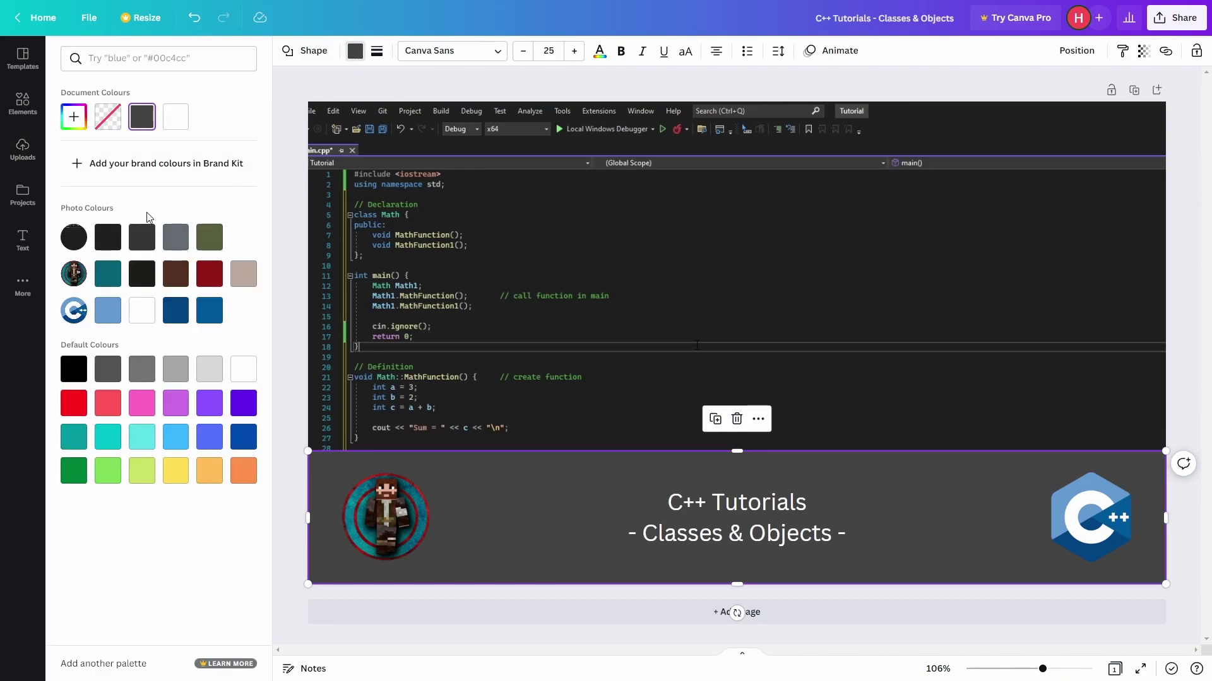
left_click(105, 316)
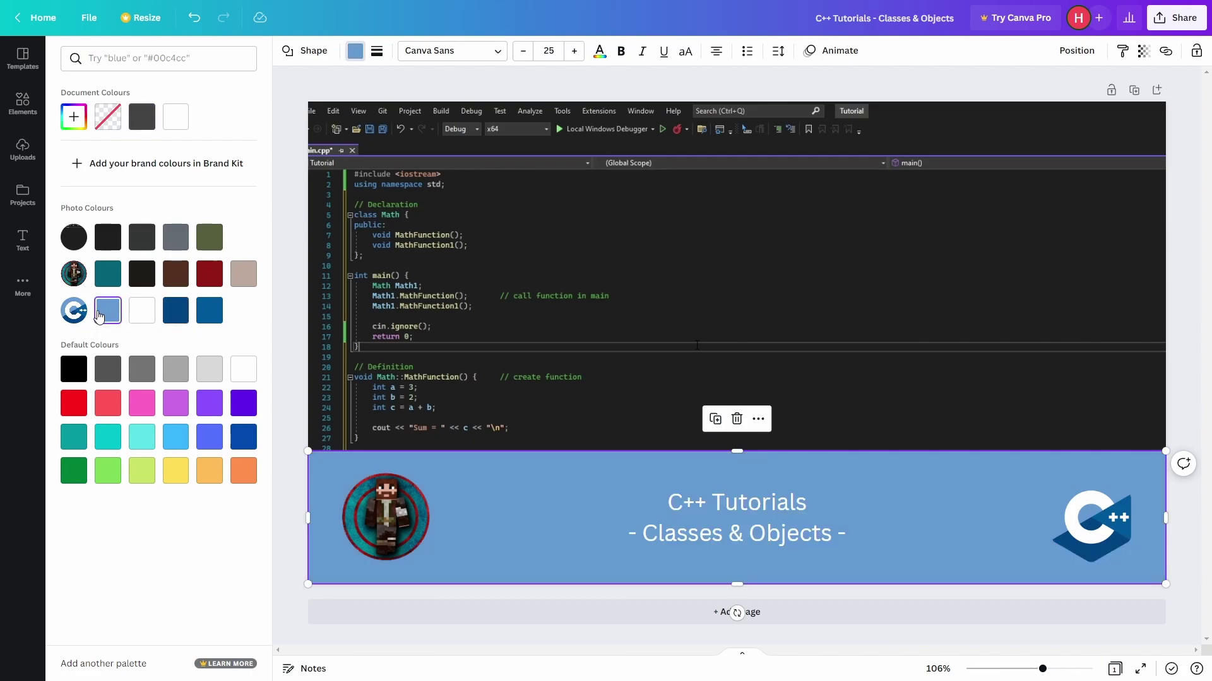
left_click(74, 117)
left_click_drag(158, 157, 162, 182)
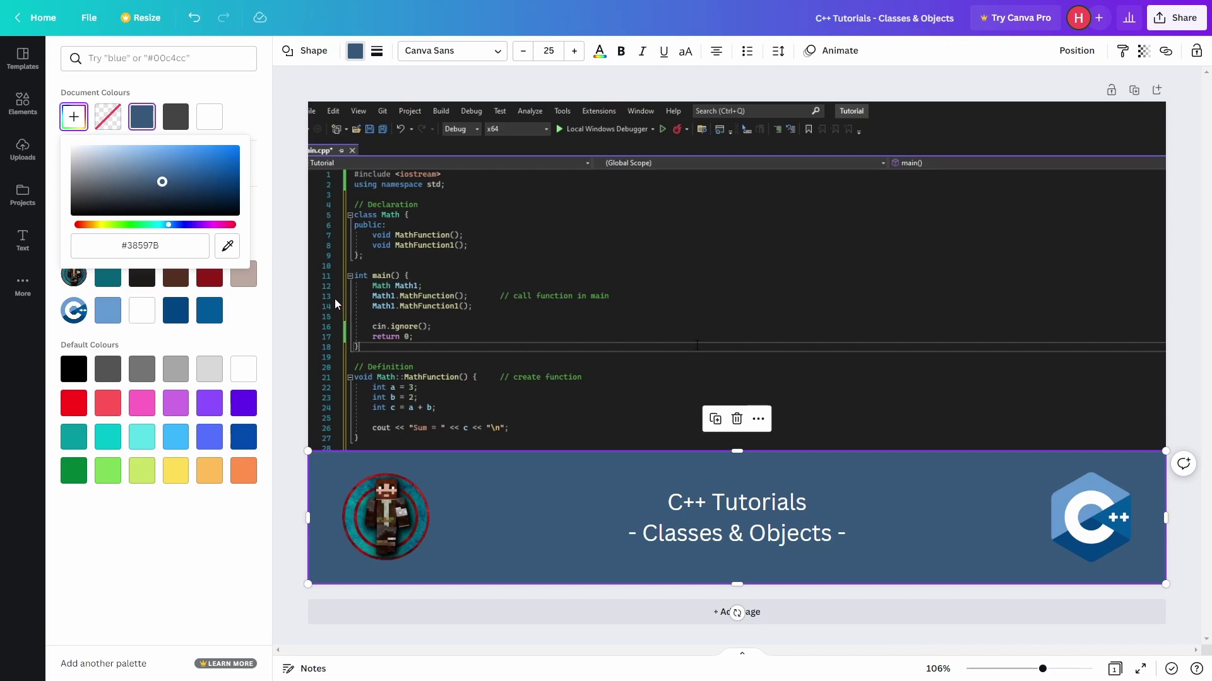
left_click(297, 274)
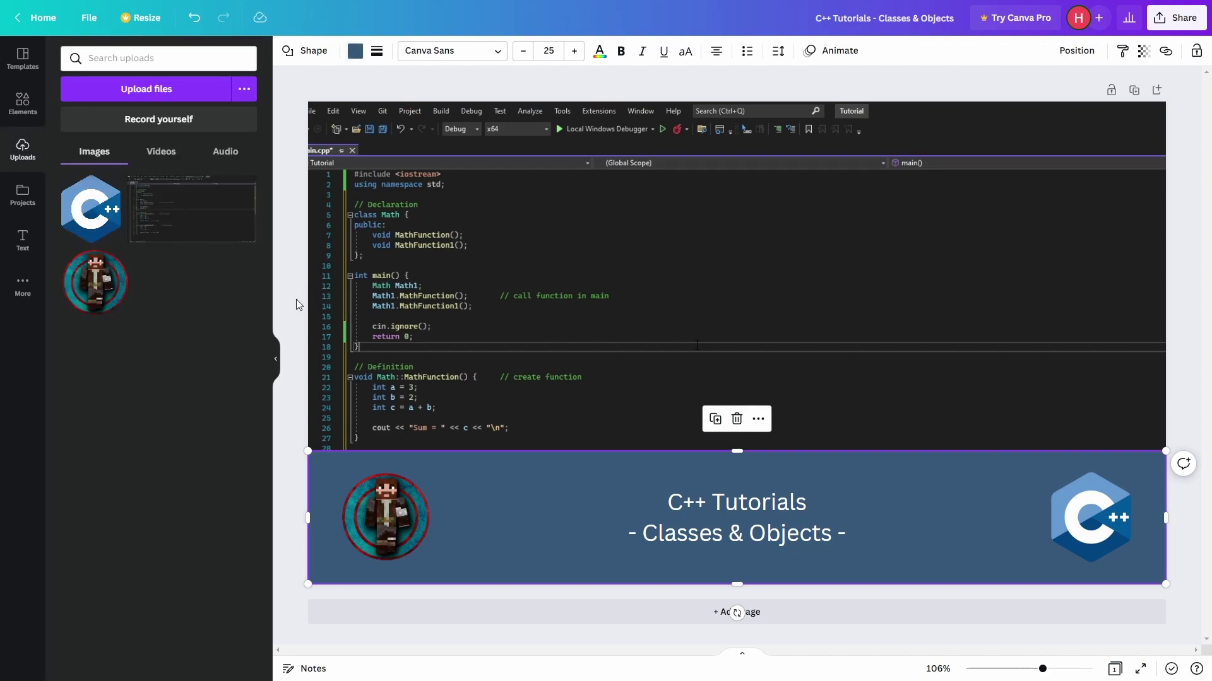
left_click(297, 299)
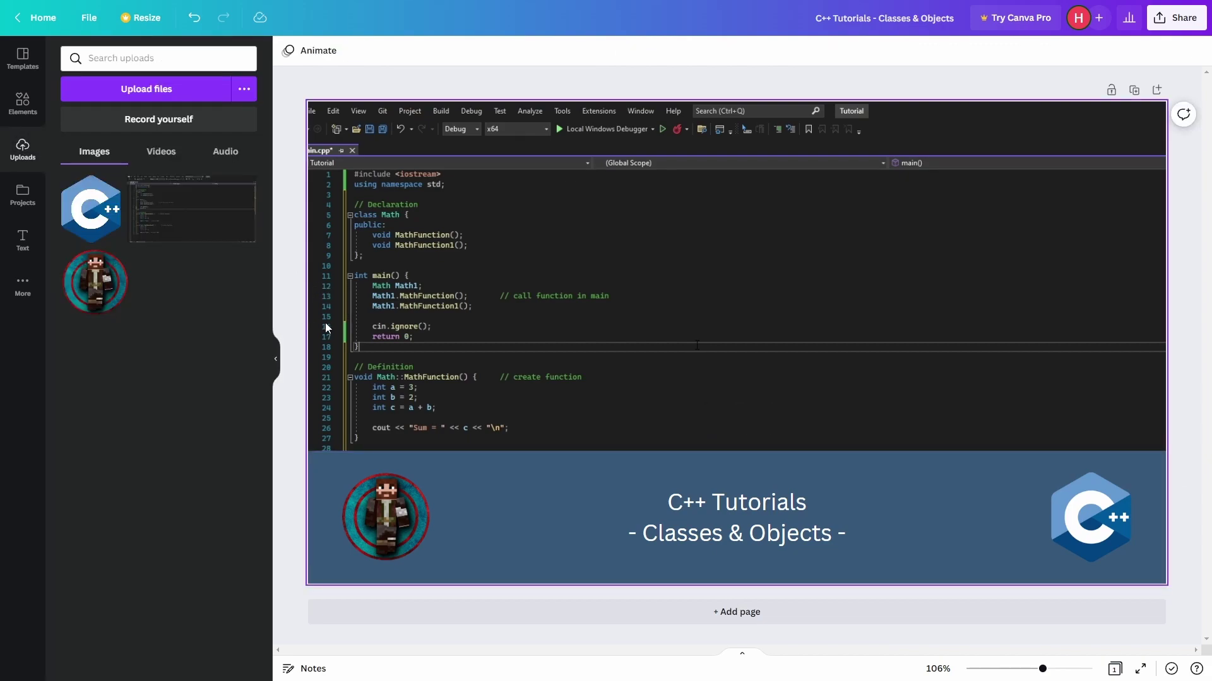
- Try light blue, dark blue, dark red, near-black, yellow and orange on the band's title text, then set it back to white
left_click(703, 500)
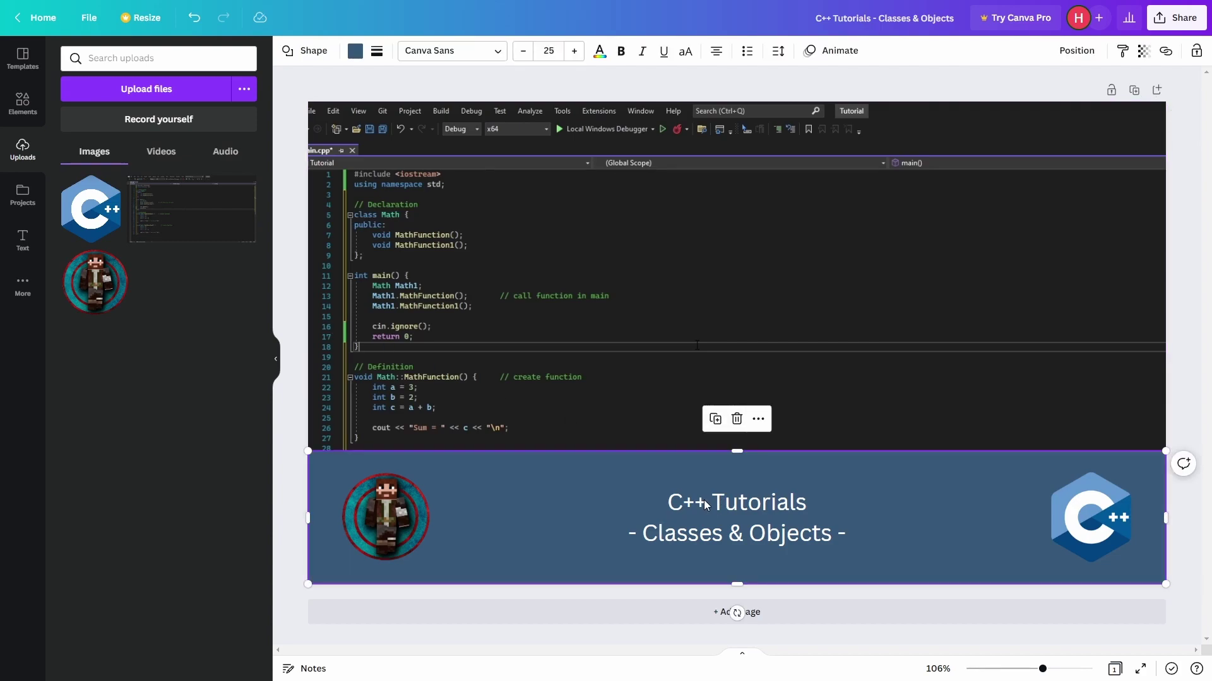
double_click(722, 504)
left_click(722, 504)
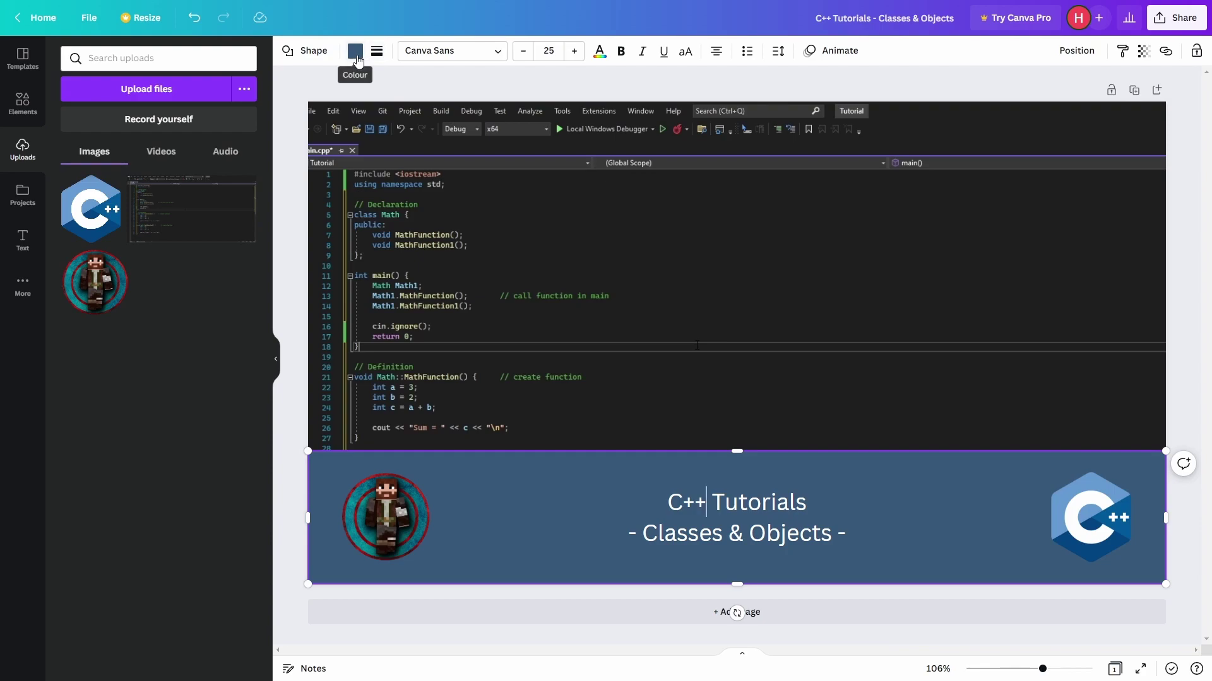
left_click(600, 52)
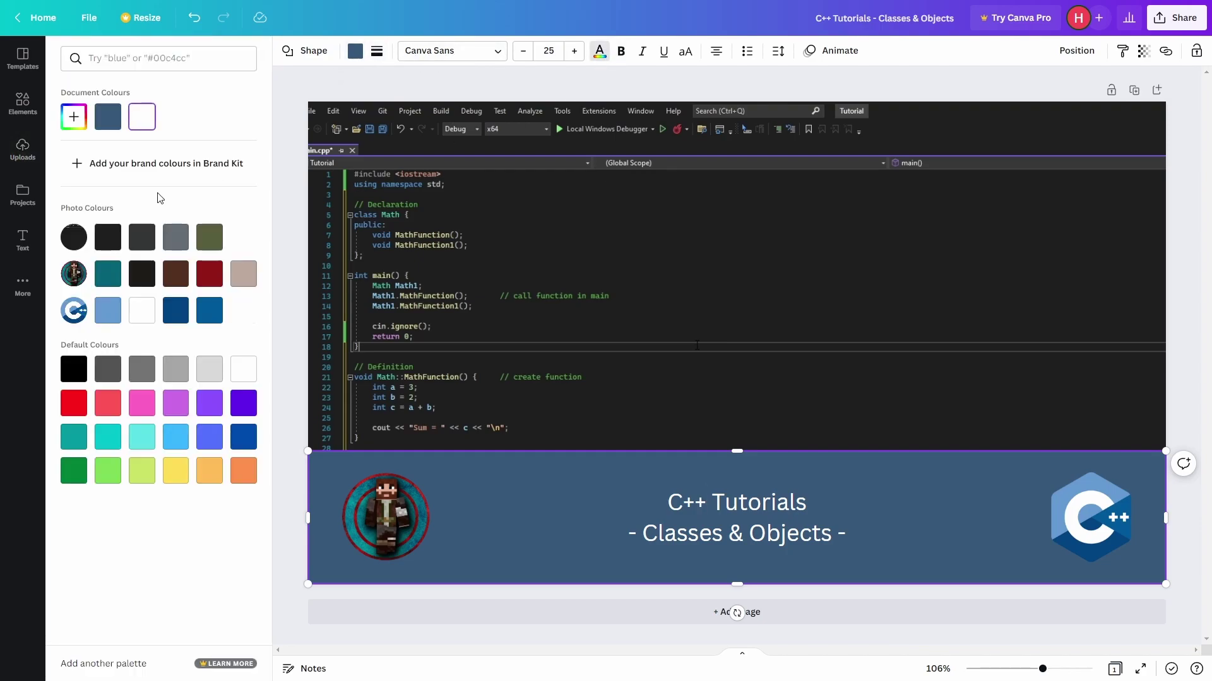
left_click(108, 312)
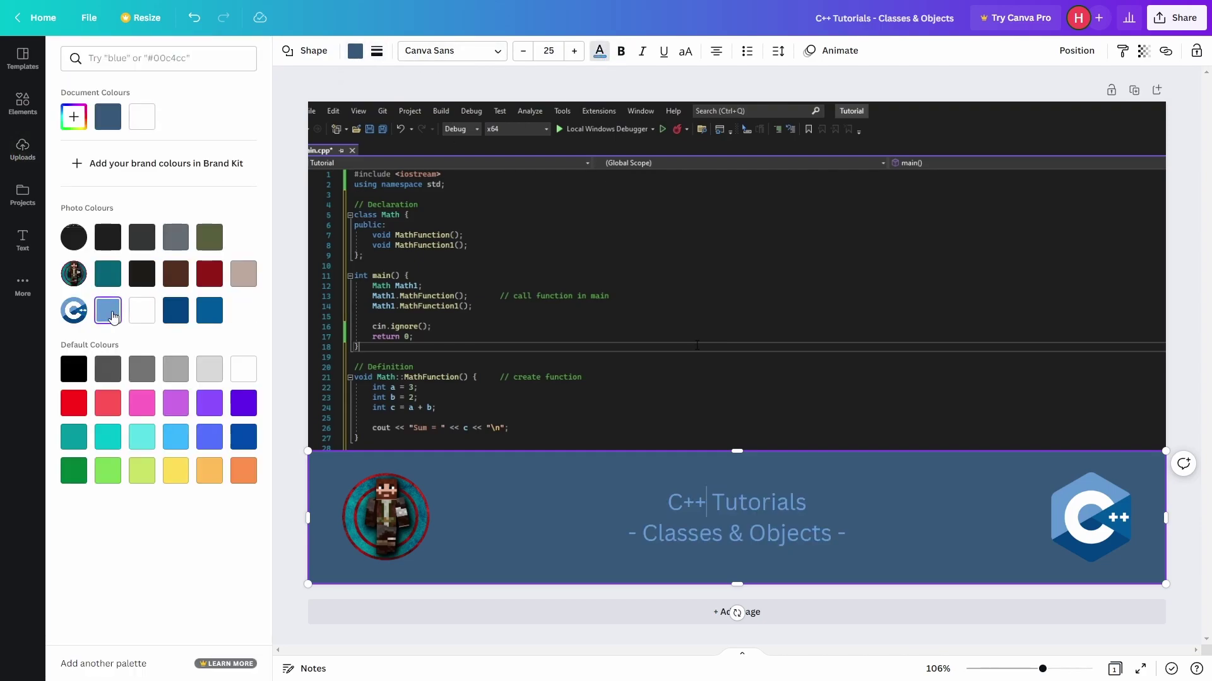
left_click(176, 311)
left_click(209, 313)
left_click(209, 276)
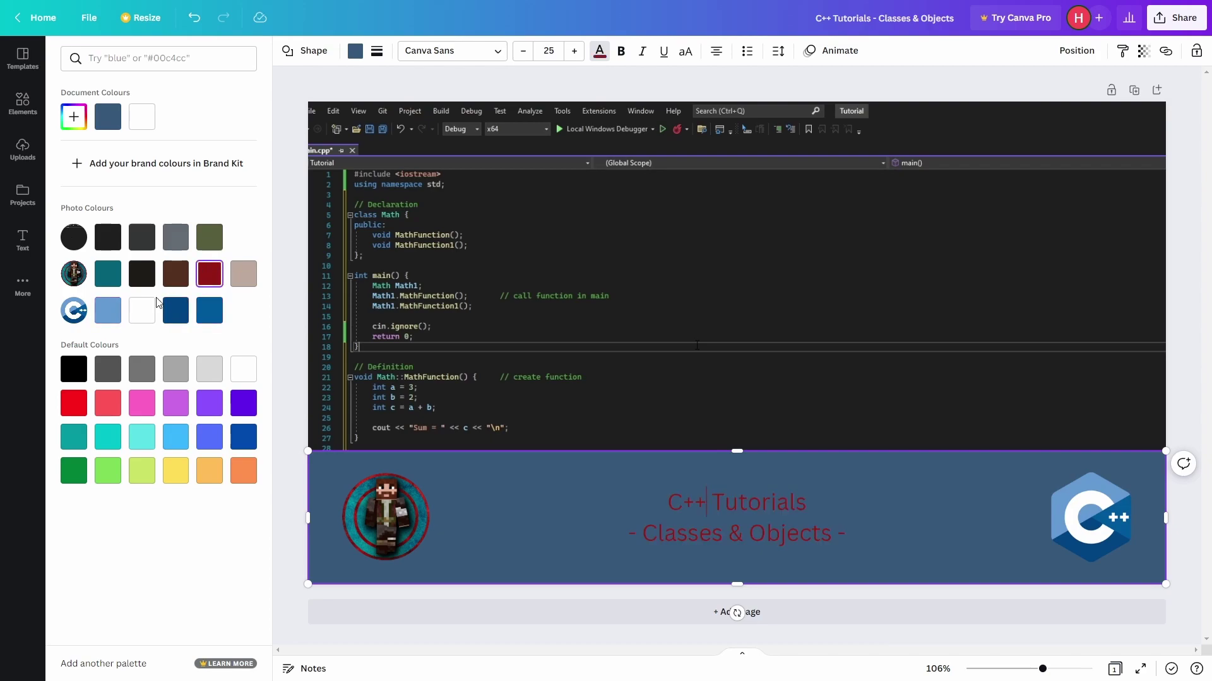
left_click(108, 237)
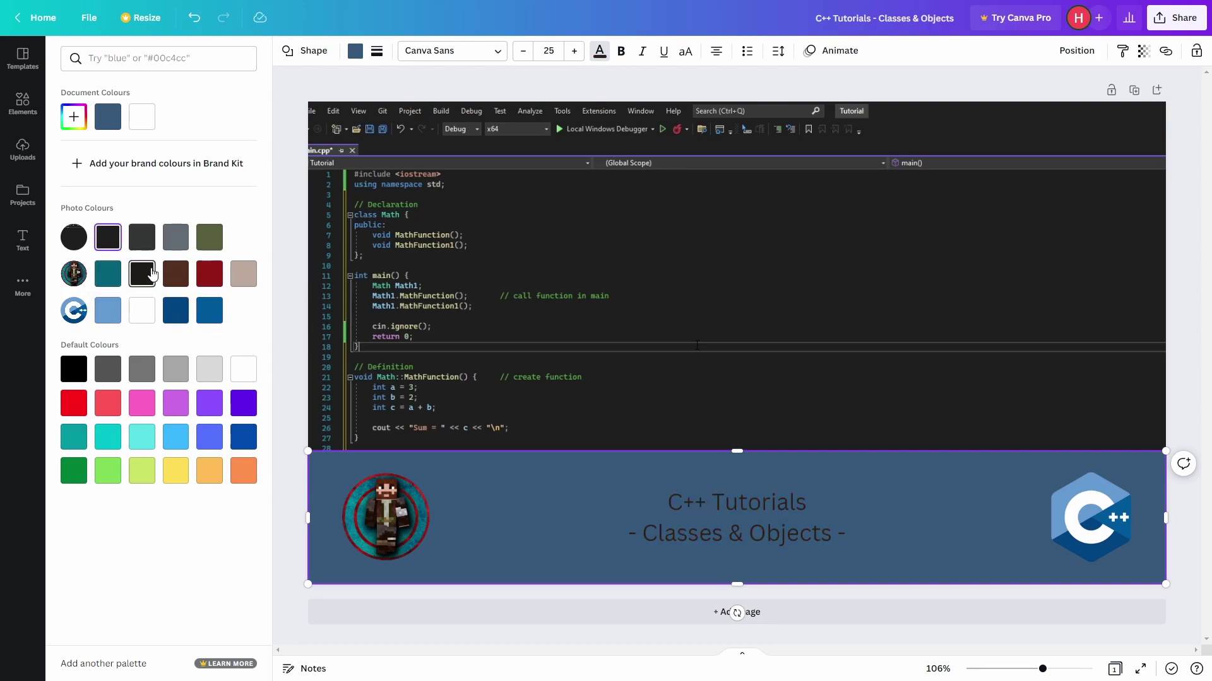
left_click(176, 481)
left_click(208, 472)
left_click(141, 313)
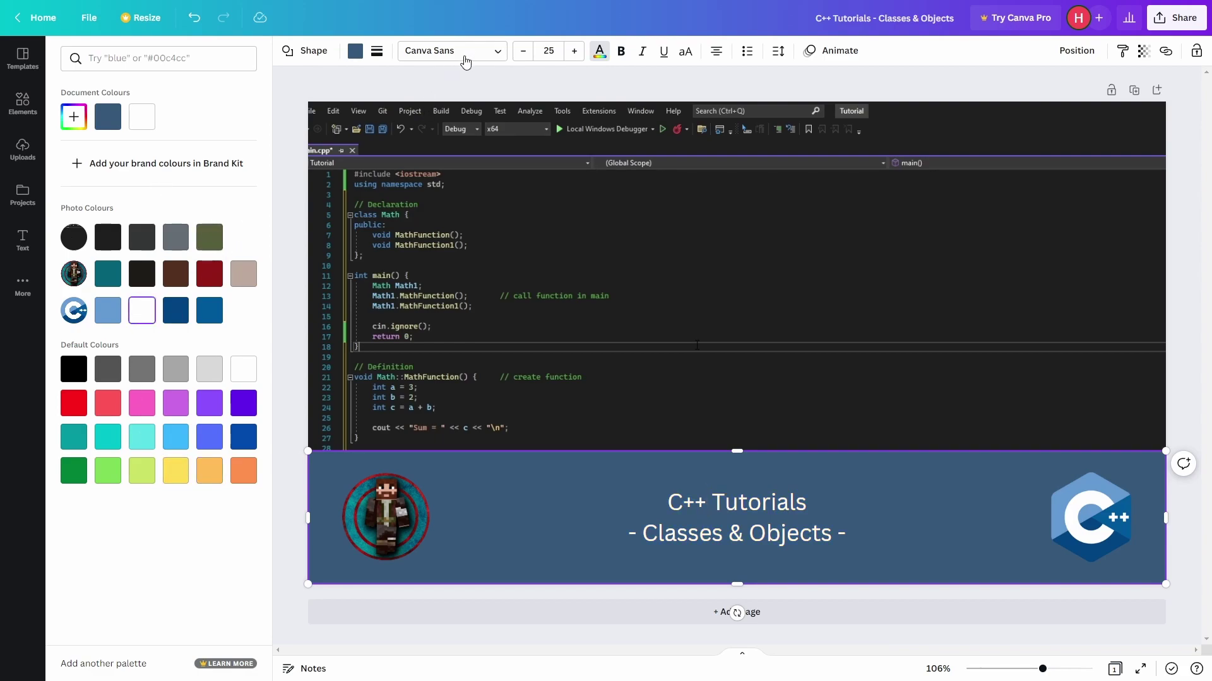
- Try the League Spartan font on both lines of the band's title text
left_click(497, 54)
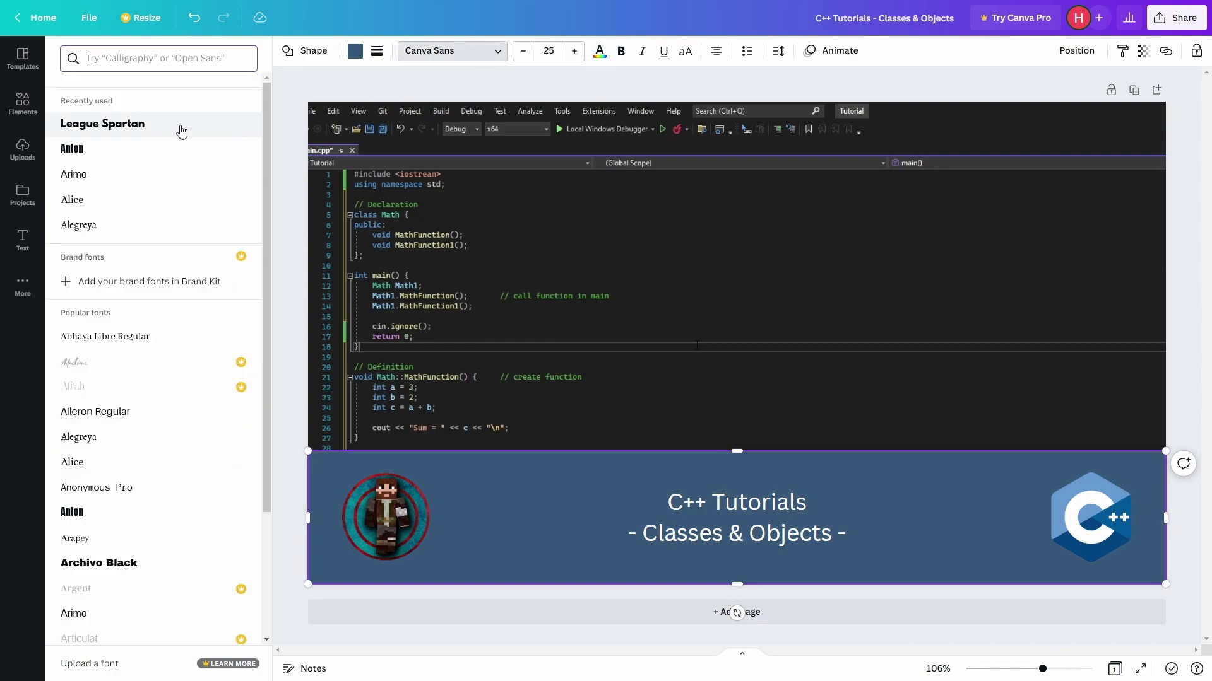
left_click(181, 132)
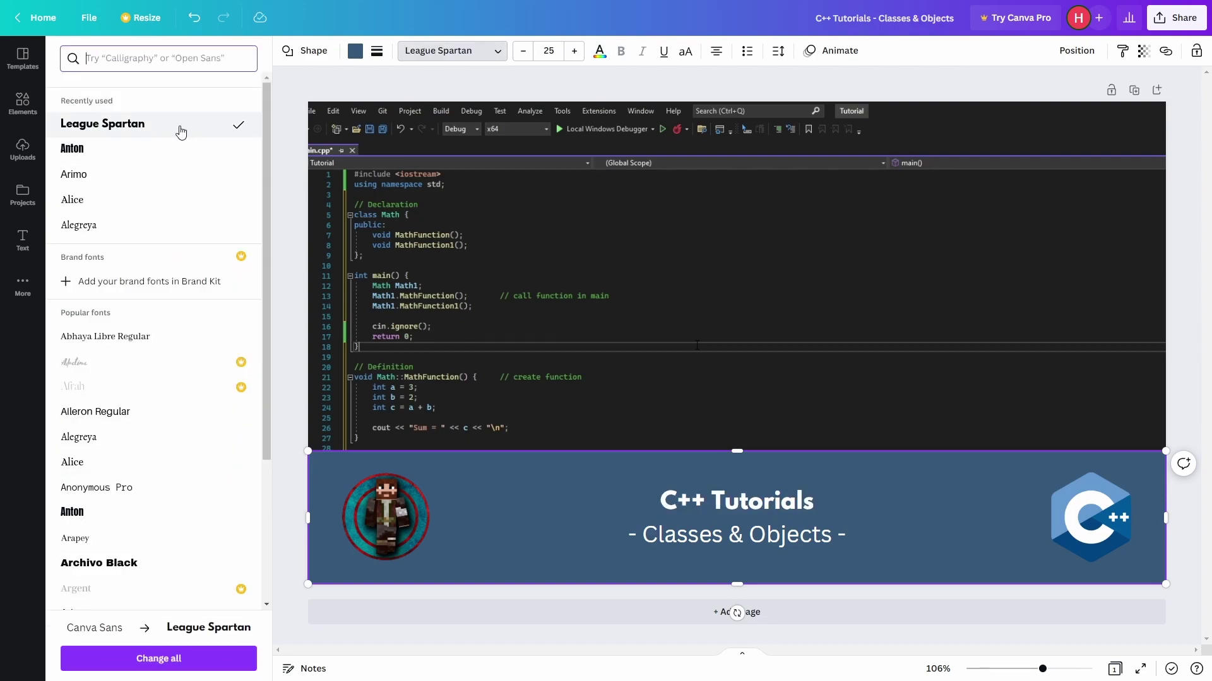
double_click(696, 542)
triple_click(696, 543)
left_click(133, 125)
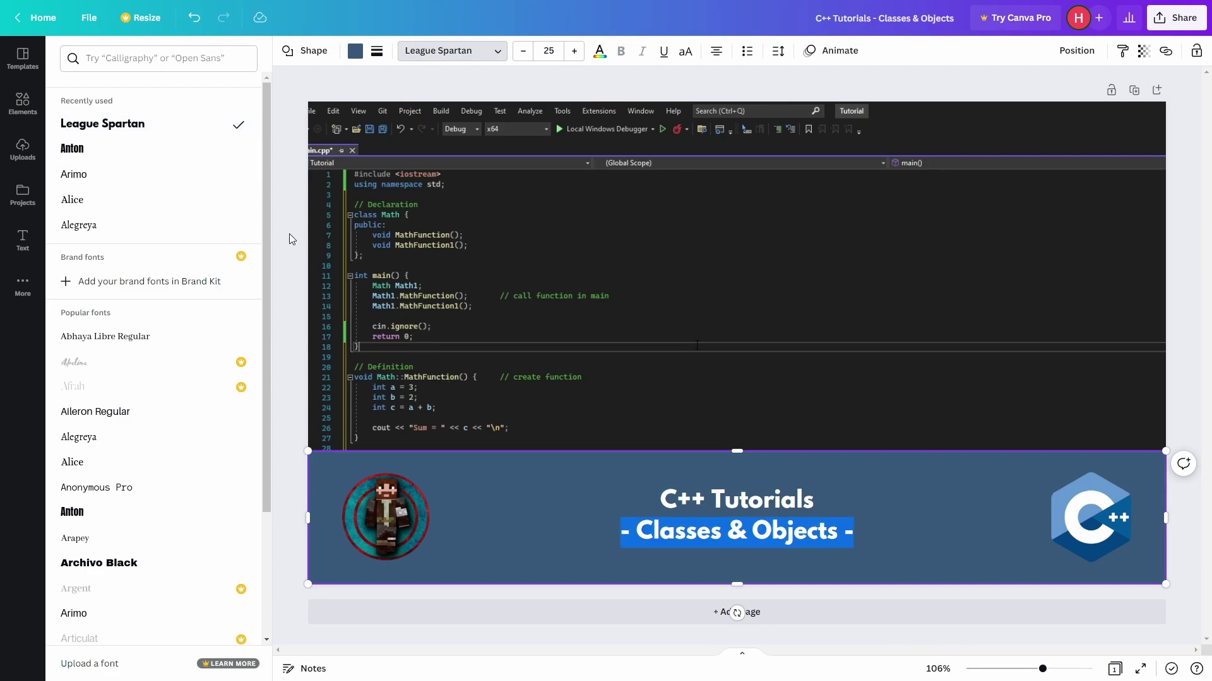
- Undo the font changes on both title lines and deselect the text
key("ctrl+z")
key("ctrl+z")
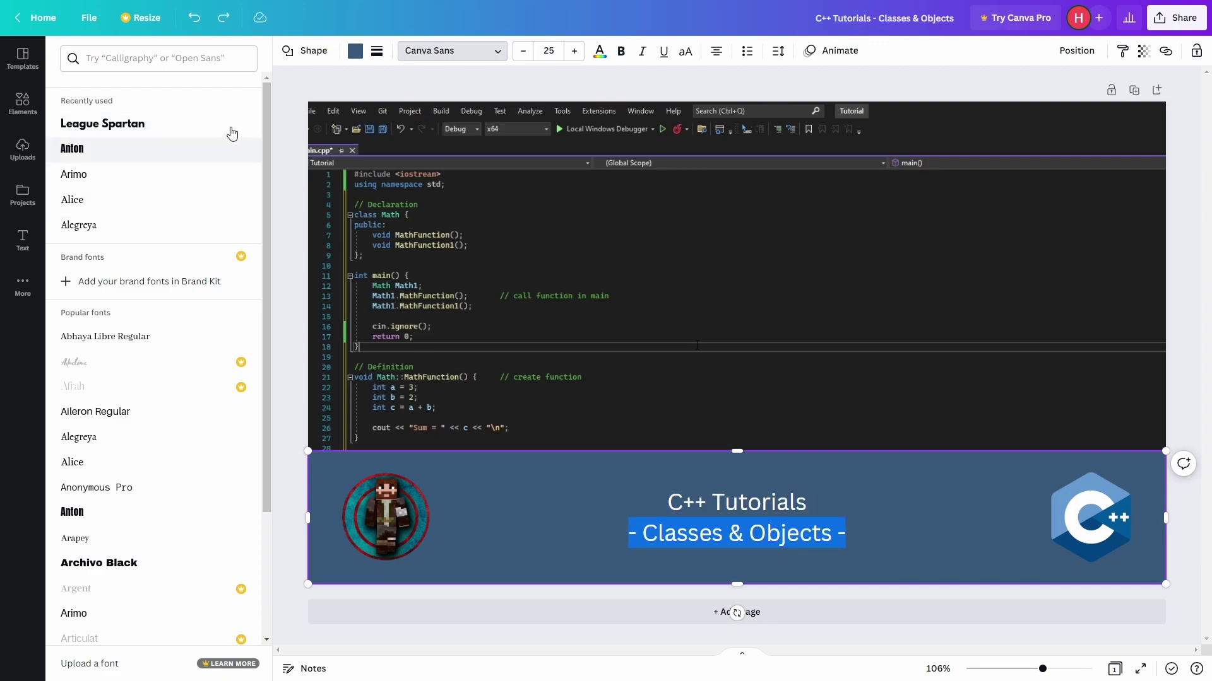
left_click(464, 60)
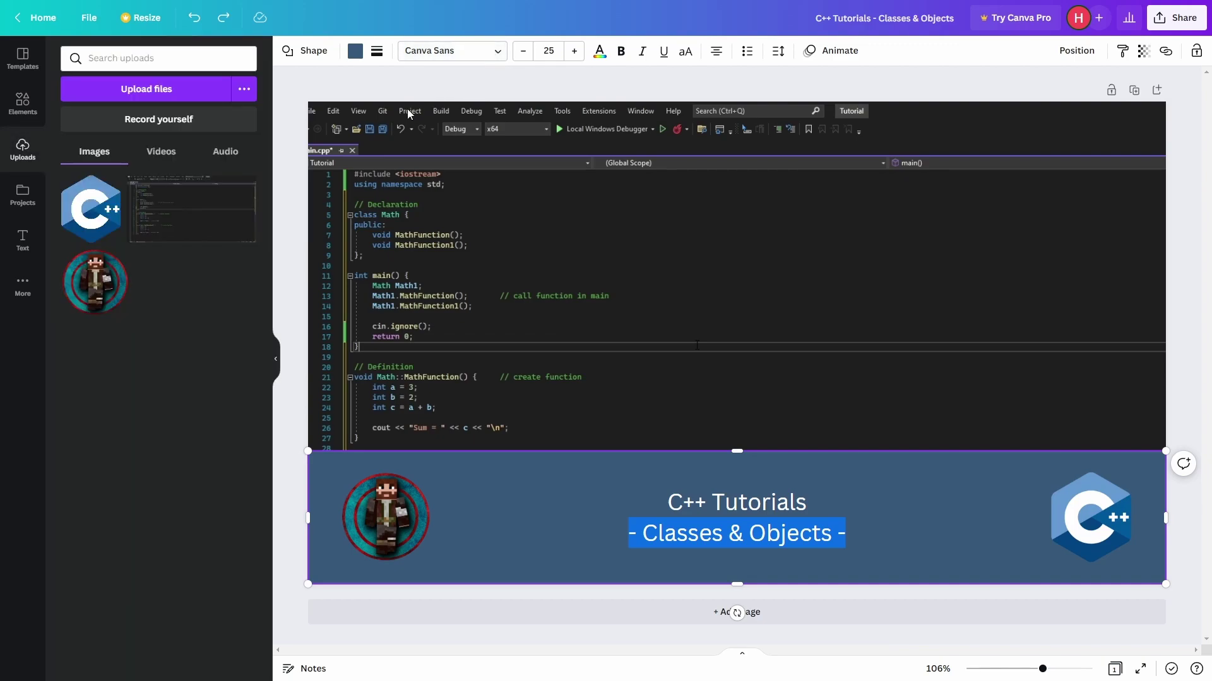
left_click(687, 548)
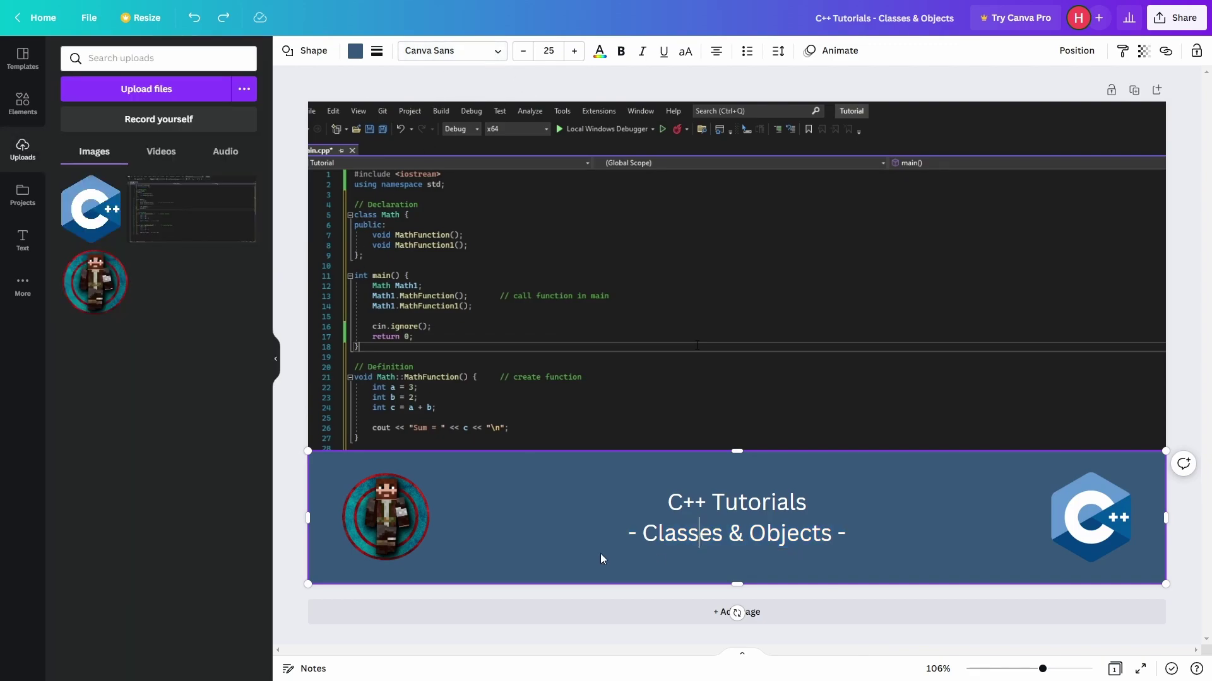
left_click(286, 434)
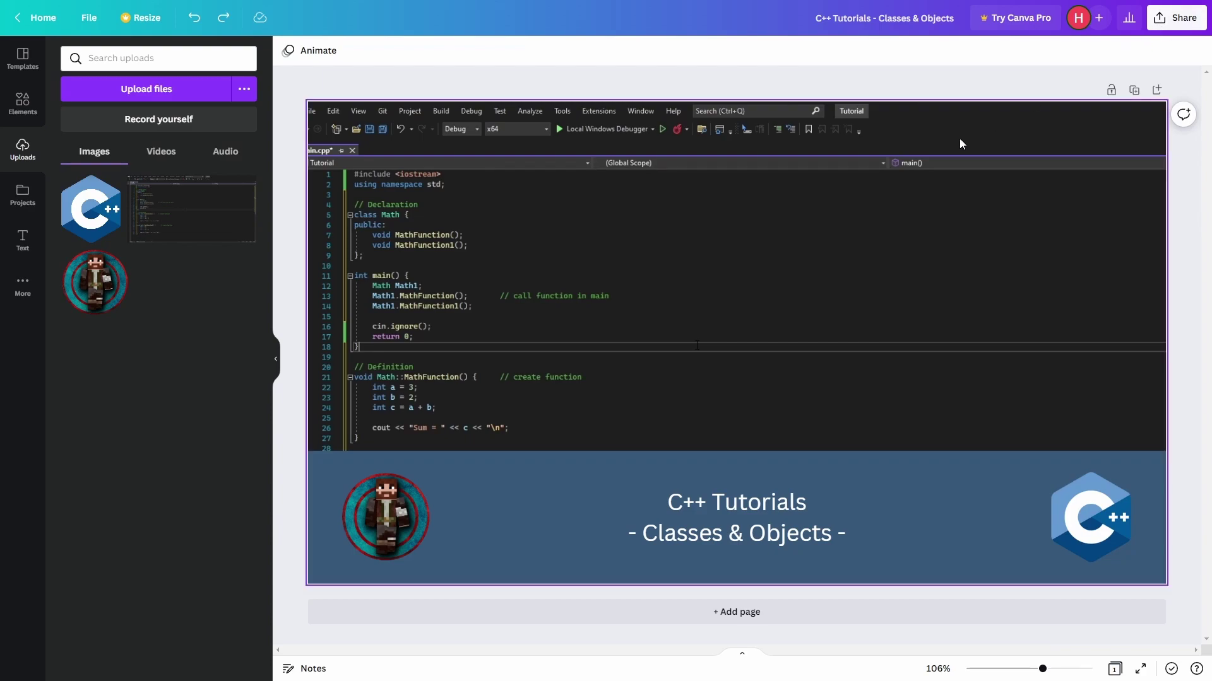
- Delete the code screenshot that fills the page background
left_click(720, 251)
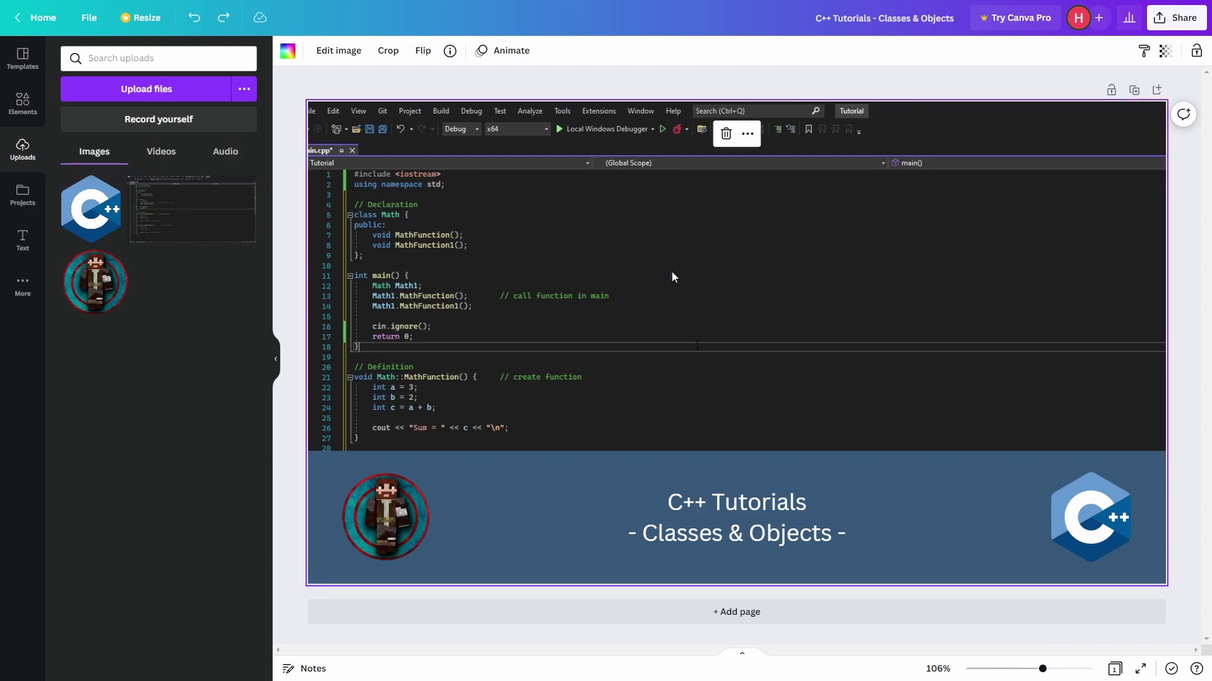
key("Escape")
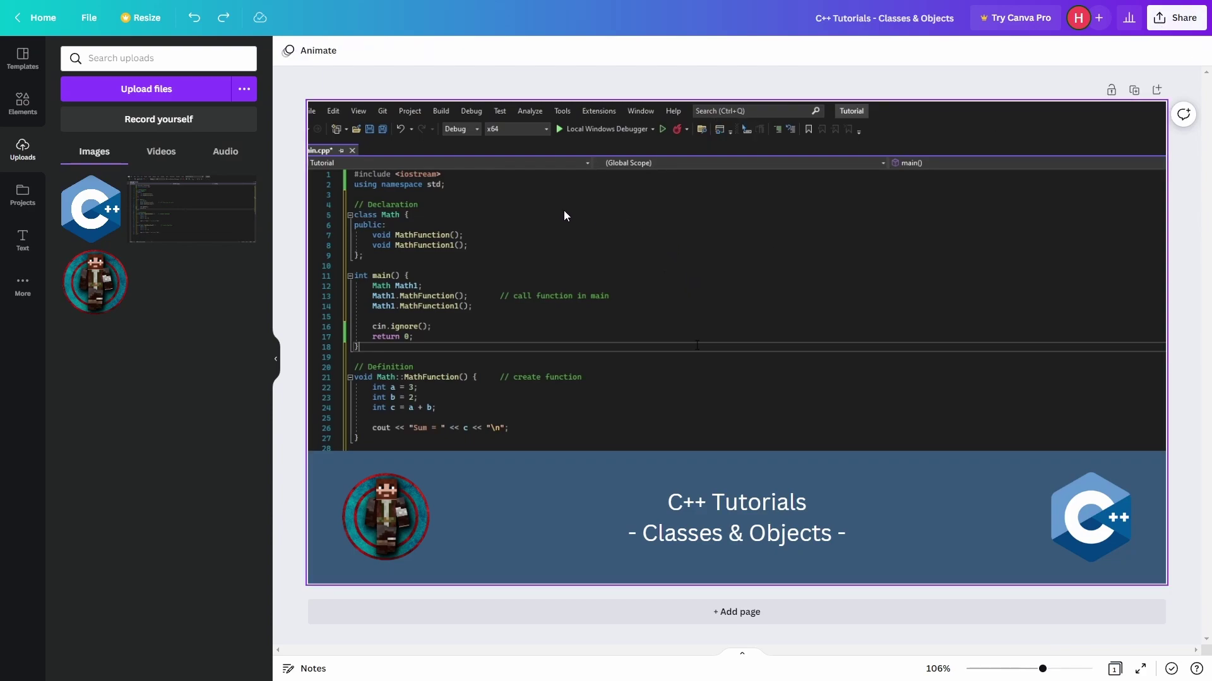
left_click_drag(569, 187, 617, 275)
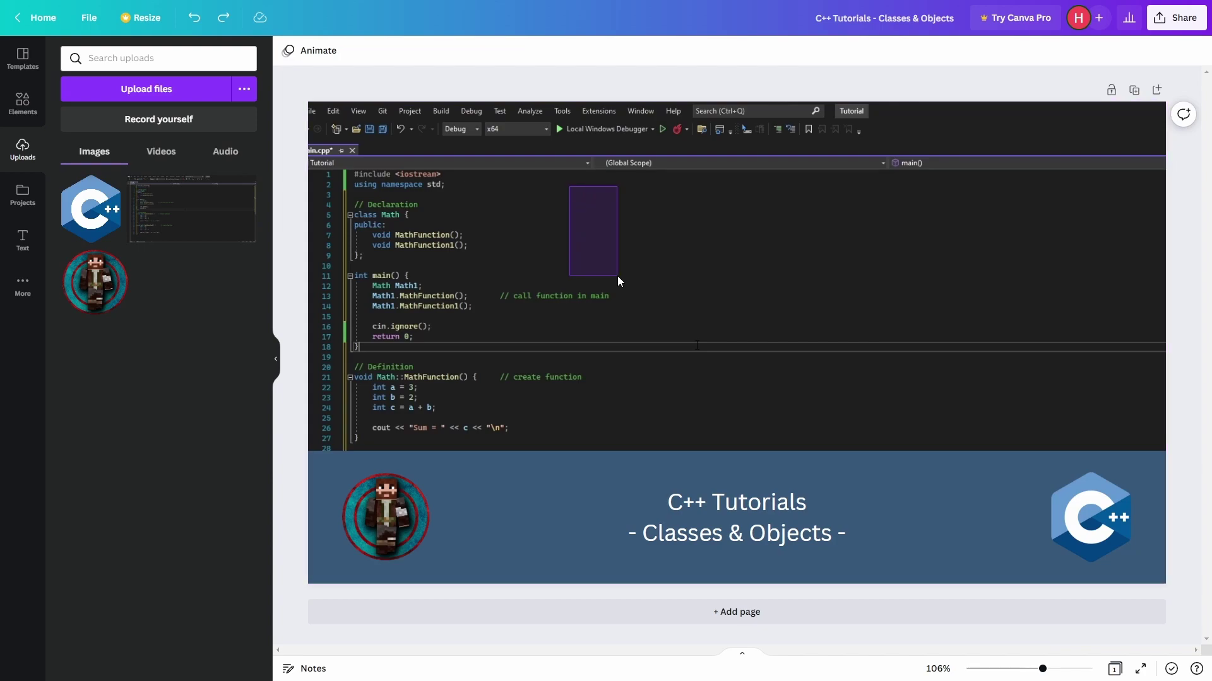
left_click(726, 133)
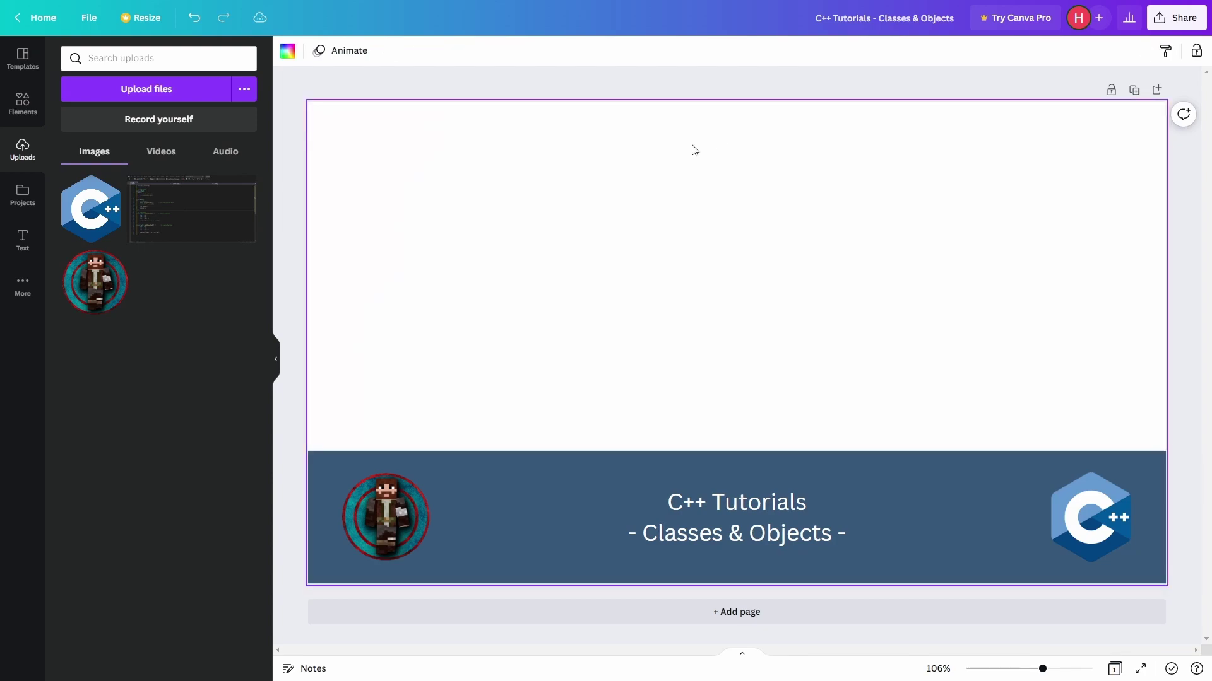
- Add the uploaded code screenshot as a free image at the page's upper-left corner and enlarge it to reach the page's right edge
left_click_drag(162, 203, 419, 218)
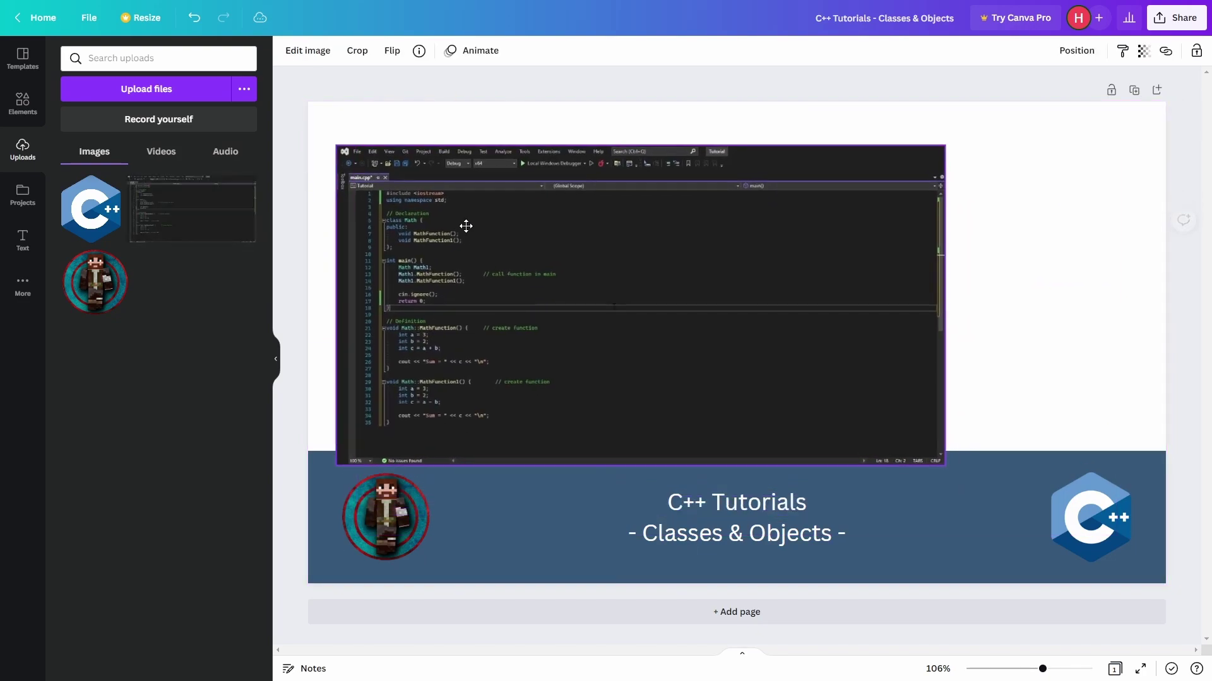
left_click(429, 160)
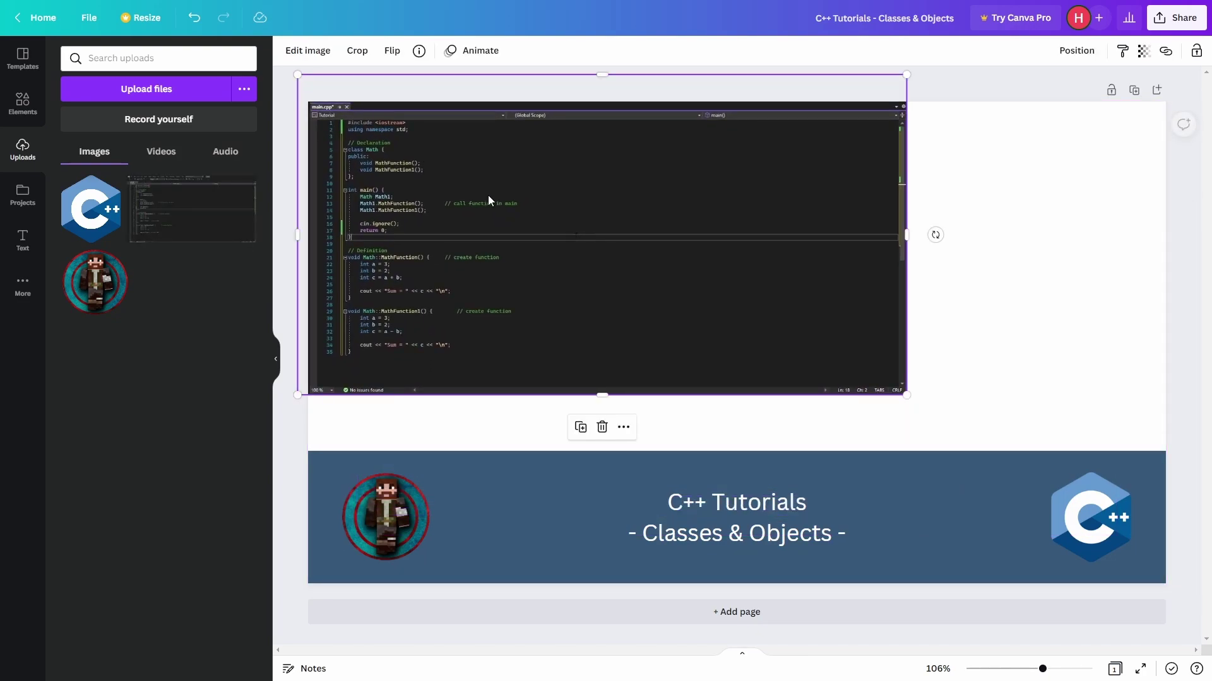
left_click_drag(905, 393, 1151, 555)
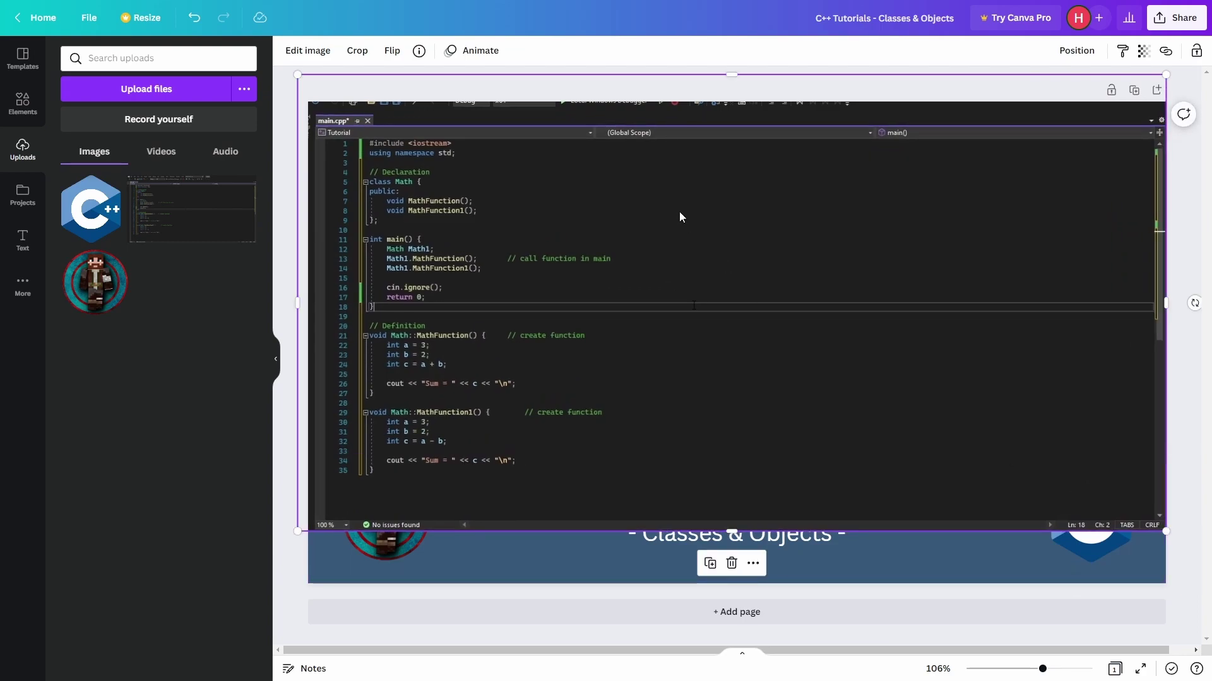
- Send the code screenshot behind the title band and shift it slightly upward
right_click(679, 215)
left_click(758, 367)
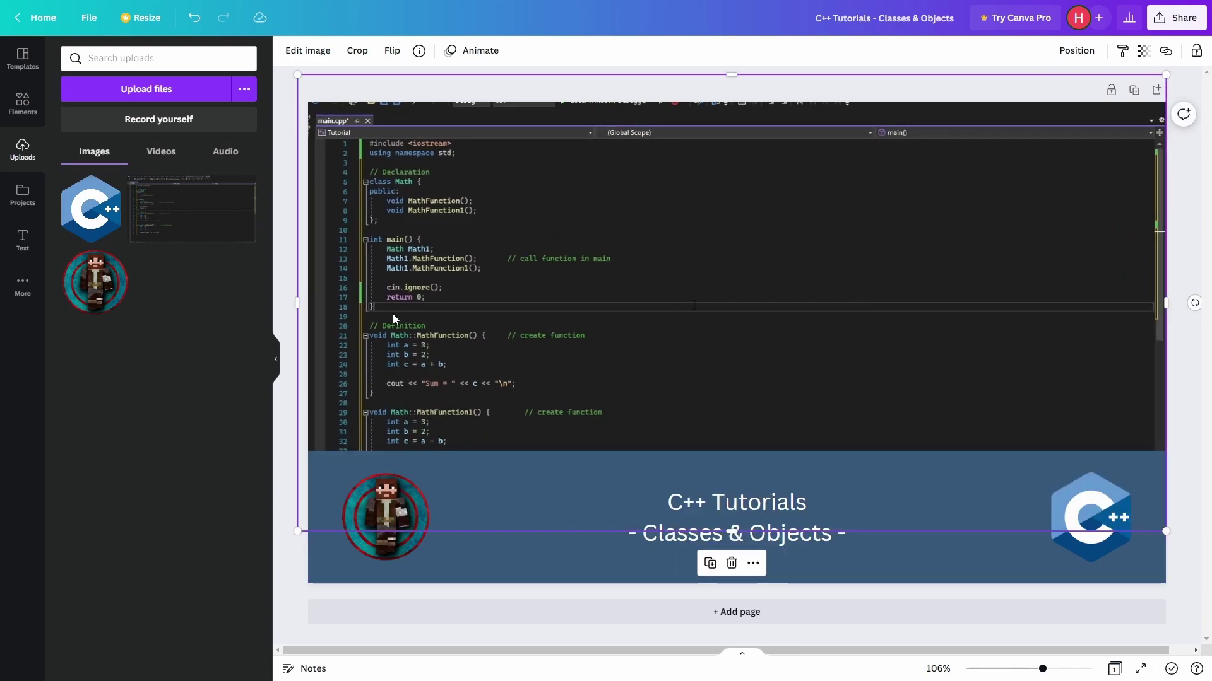
left_click_drag(438, 362, 436, 339)
left_click_drag(410, 384, 410, 396)
left_click(286, 404)
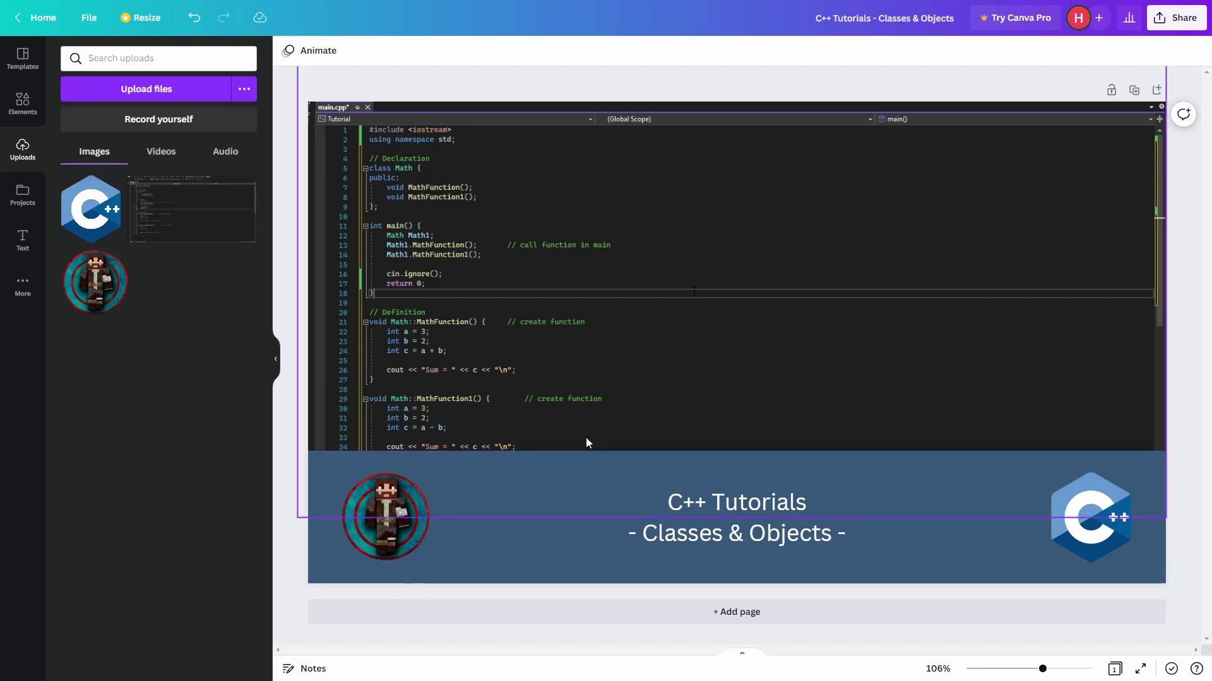
- Align the code screenshot's top edge with the page top and shrink it to exactly the page width
left_click(523, 291)
left_click_drag(522, 290, 527, 319)
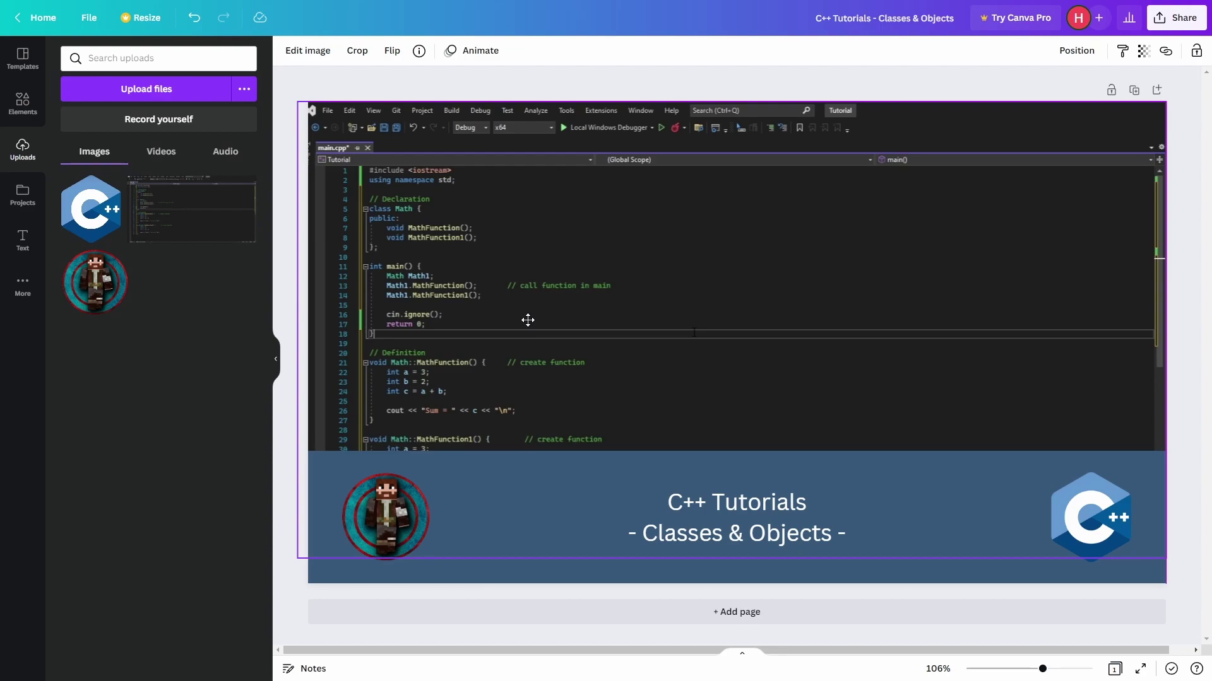
left_click_drag(528, 320, 528, 320)
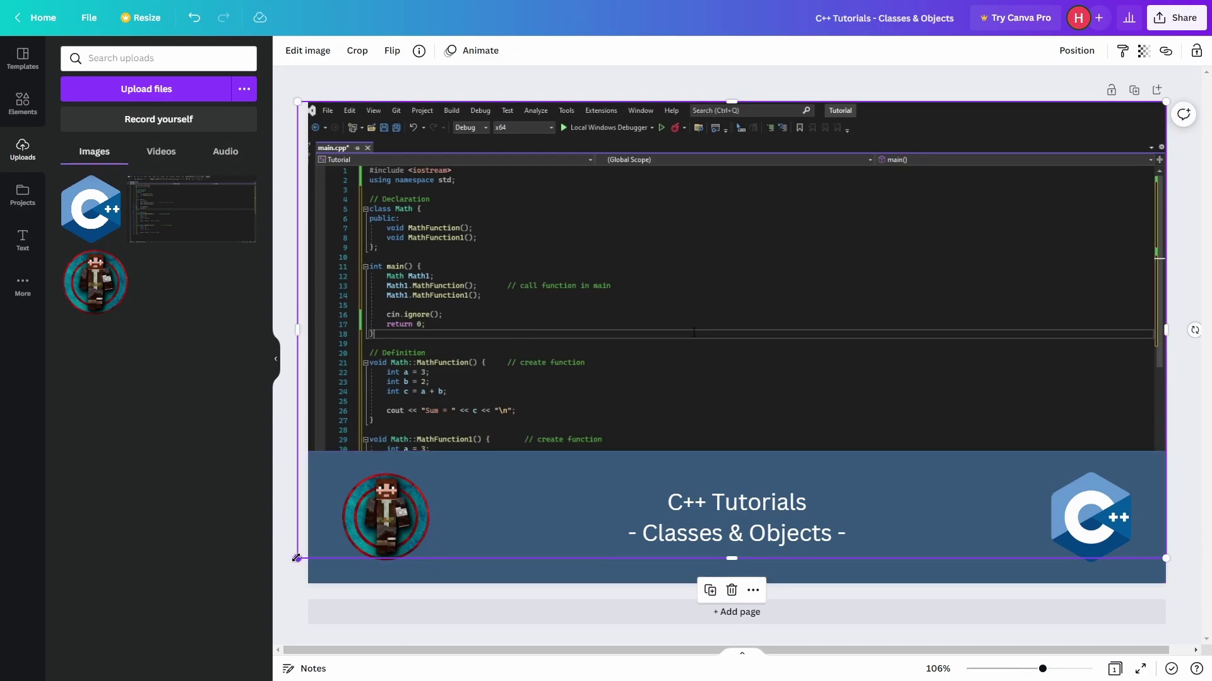
left_click_drag(296, 558, 309, 554)
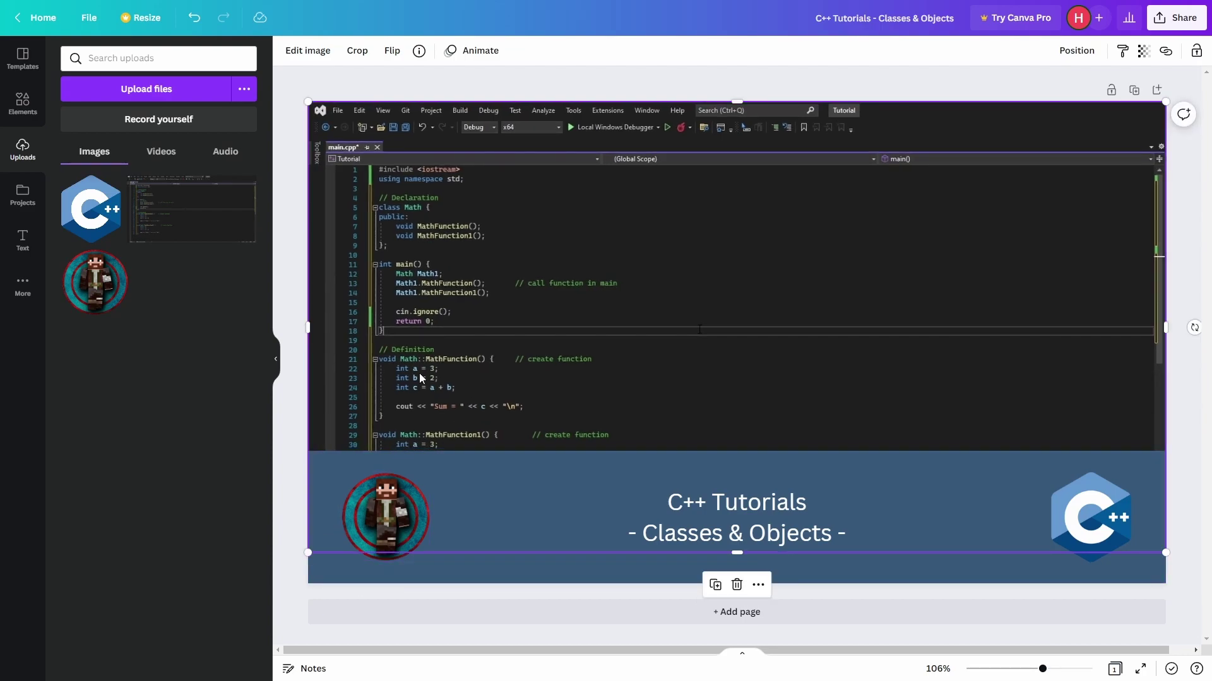
- Move the code screenshot straight up so its menu and toolbar rows fall outside the page and more code shows above the band
left_click(280, 452)
left_click(598, 309)
left_click_drag(611, 324, 610, 291)
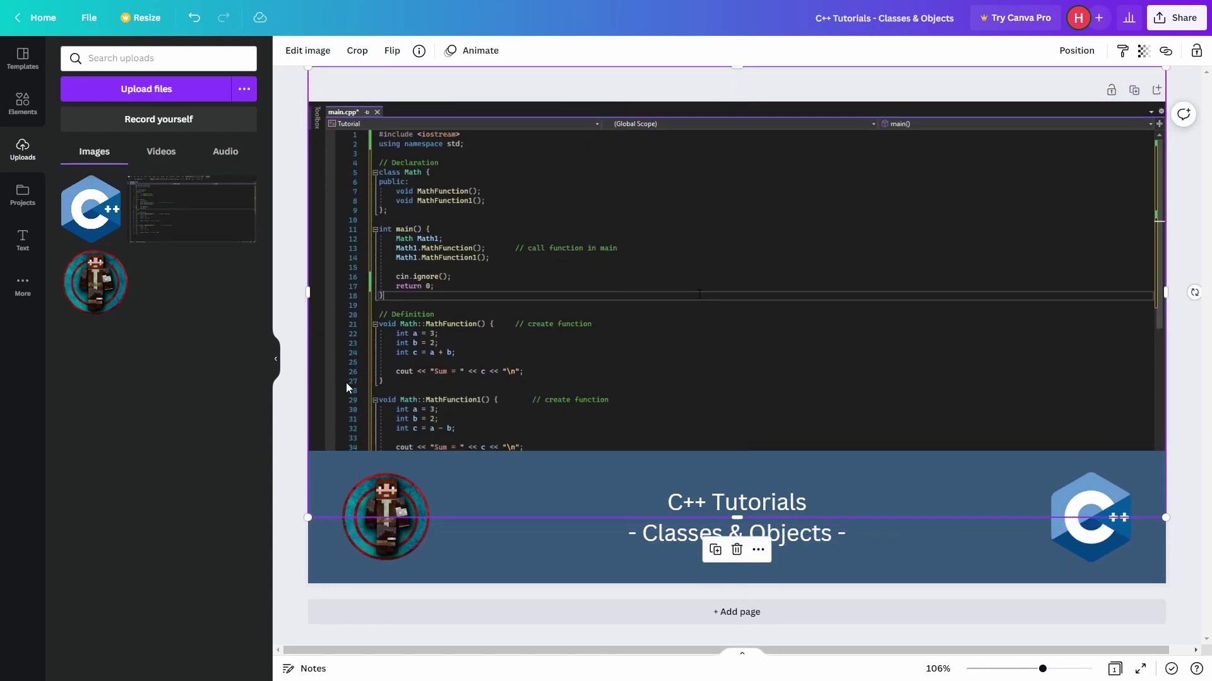
left_click(298, 306)
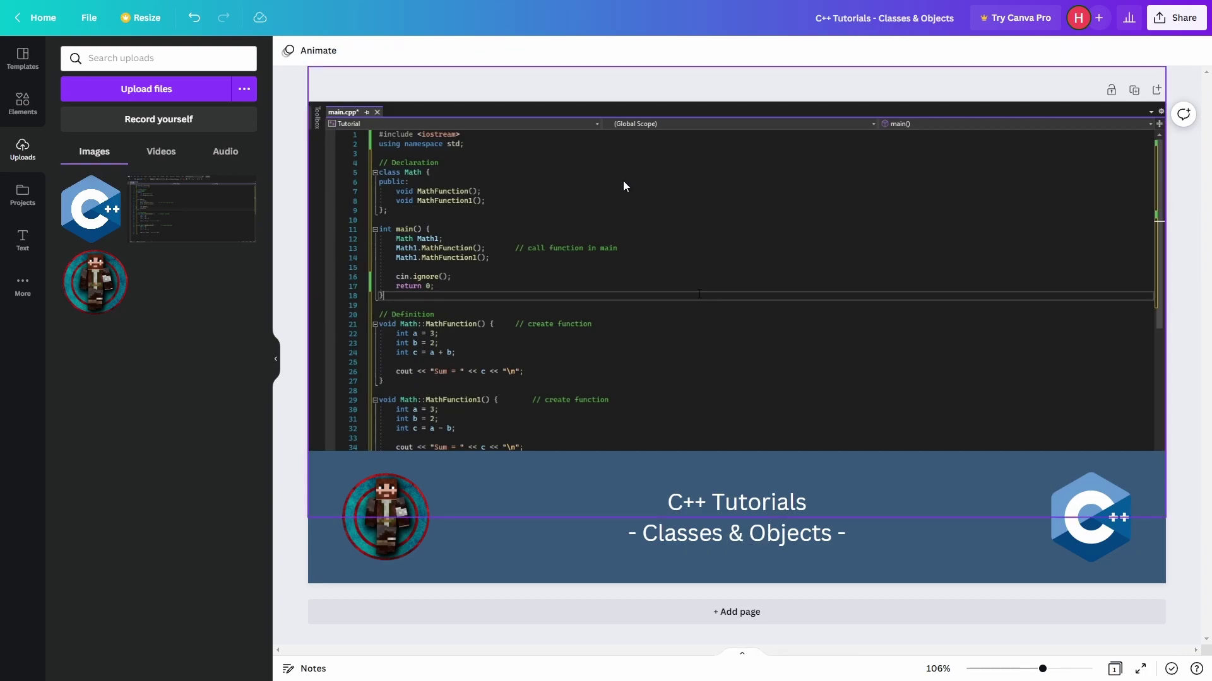
- Download the finished thumbnail as a PNG at 1,280 × 720 px and dismiss the download notice
left_click(1182, 20)
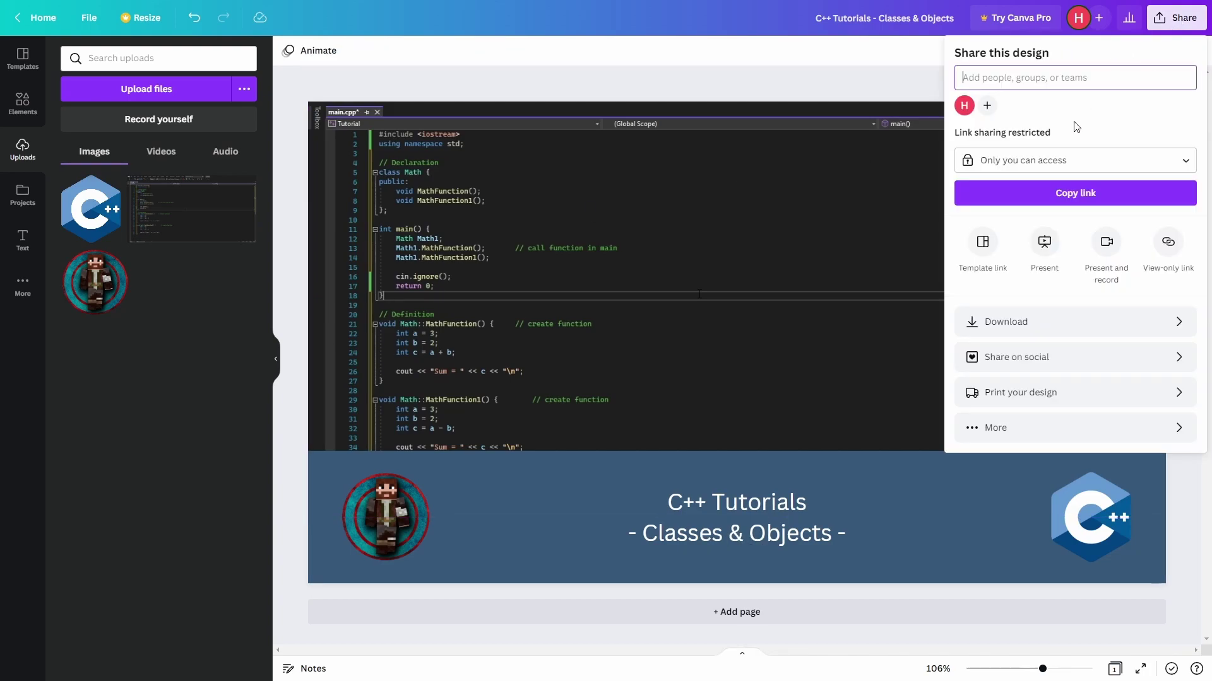
left_click(1038, 323)
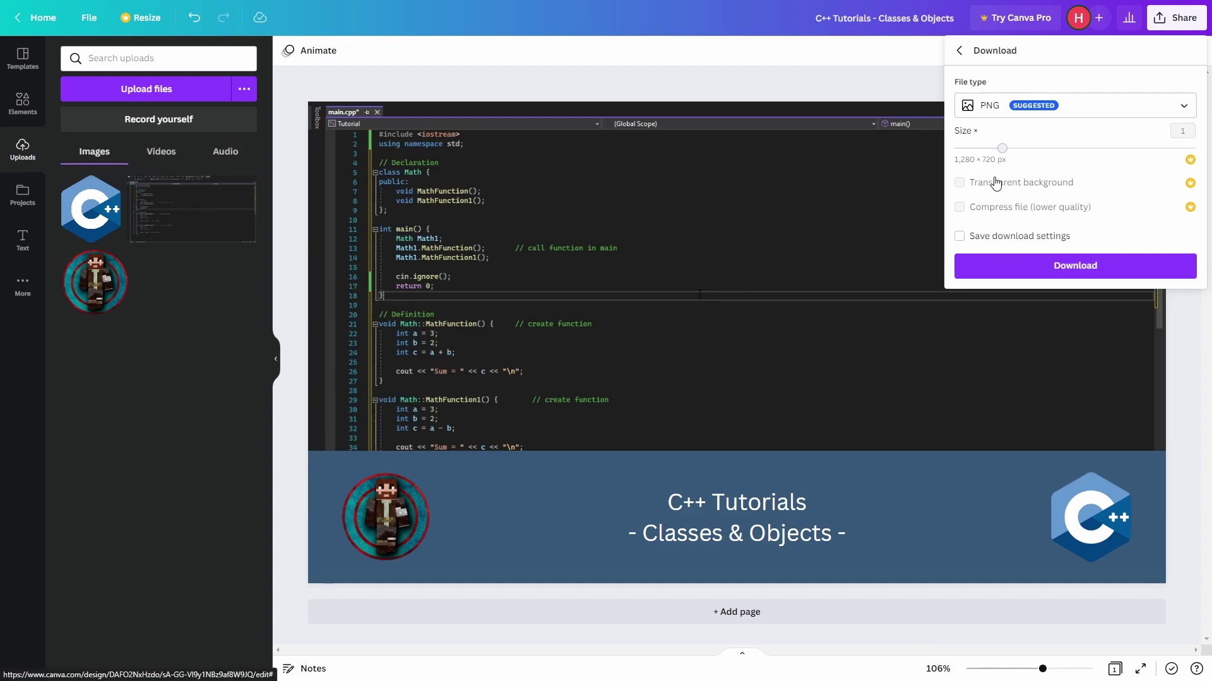
left_click(1007, 270)
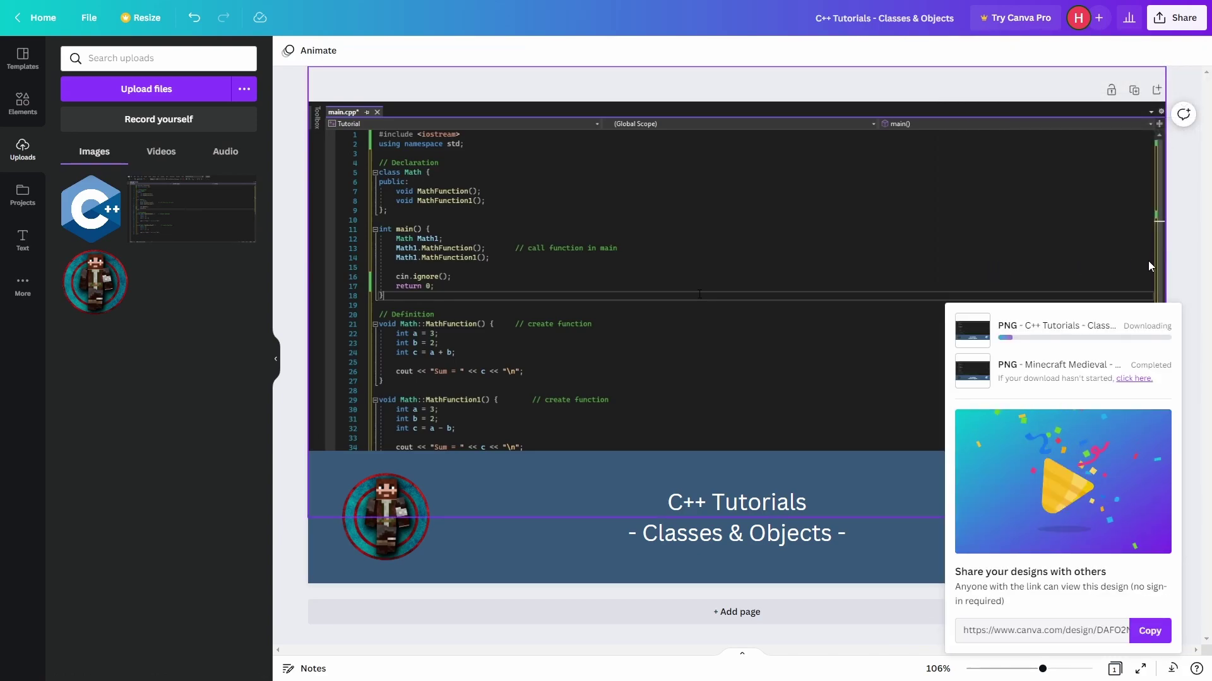
left_click(1179, 238)
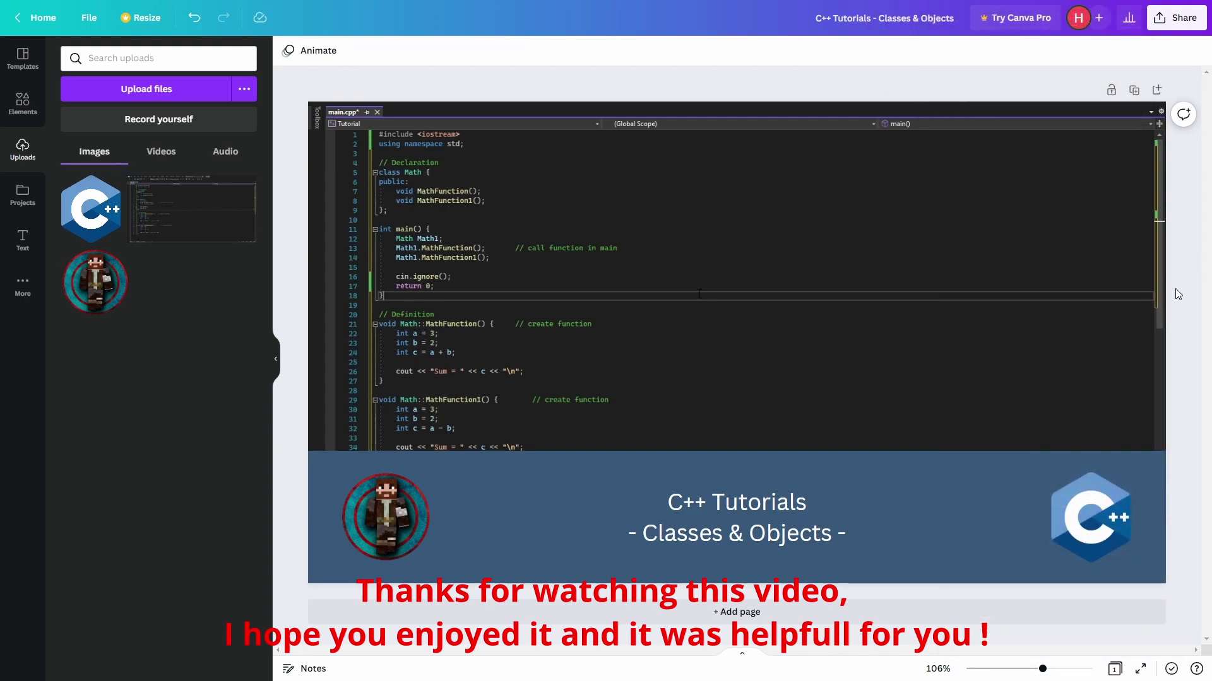